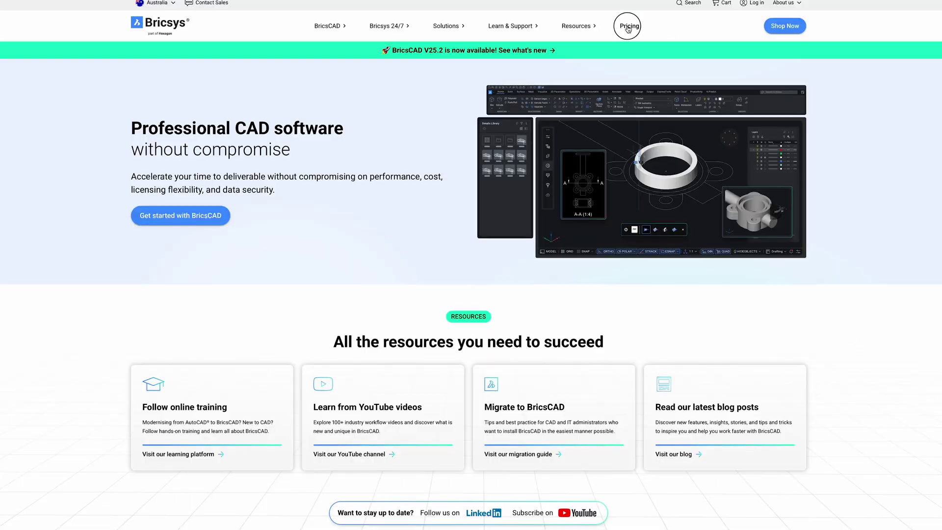
Open the BricsCAD pricing page and scroll through the plans.
{"action": "left_click", "coordinate": [628, 29]}
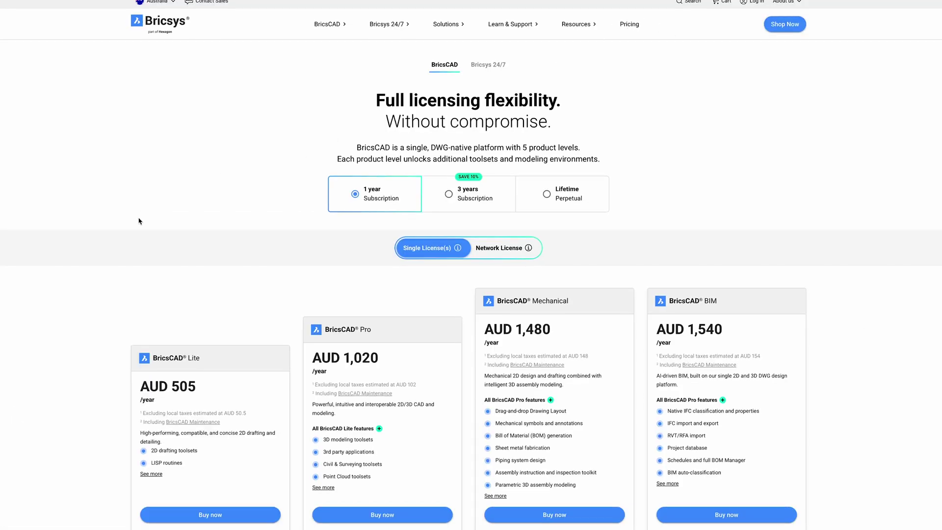
{"action": "scroll", "coordinate": [139, 217], "scroll_direction": "down", "scroll_amount": 2}
{"action": "scroll", "coordinate": [141, 221], "scroll_direction": "down", "scroll_amount": 1}
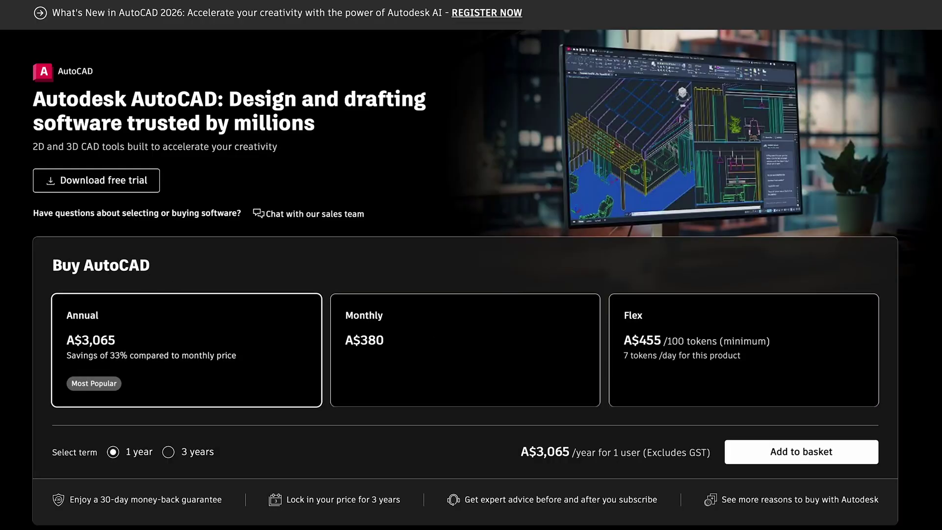
{"action": "scroll", "coordinate": [30, 328], "scroll_direction": "down", "scroll_amount": 1}
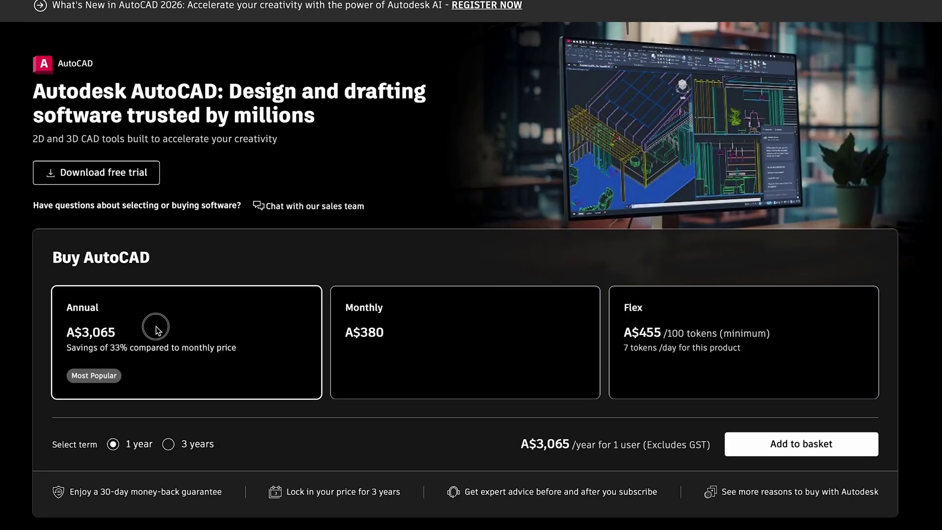
Compare the annual AutoCAD subscription price with the Archicad Collaborate upfront payment.
{"action": "left_click", "coordinate": [219, 347]}
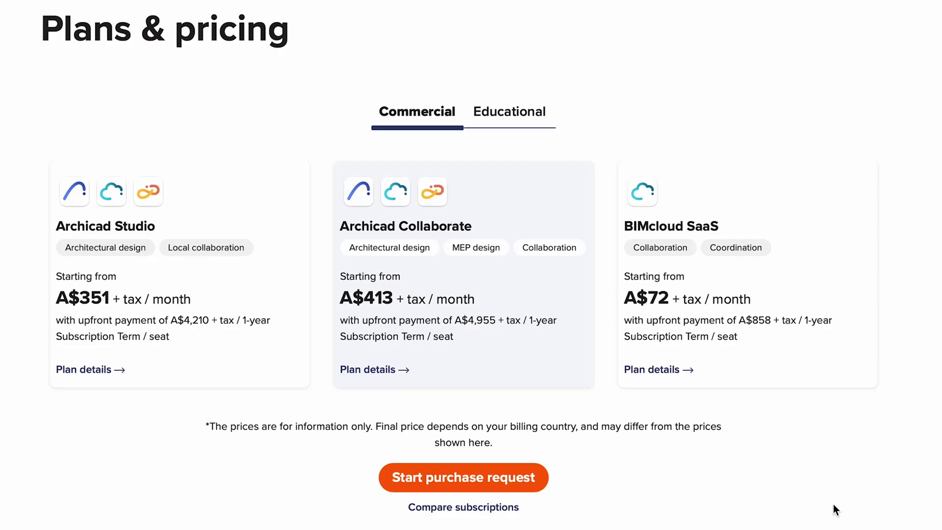
{"action": "left_click_drag", "start_coordinate": [341, 320], "coordinate": [475, 325]}
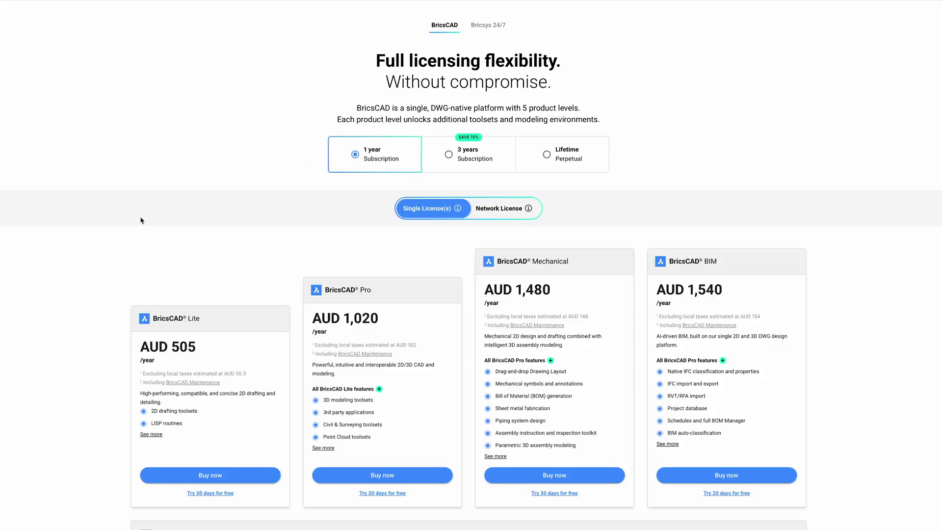
{"action": "scroll", "coordinate": [141, 219], "scroll_direction": "down", "scroll_amount": 2}
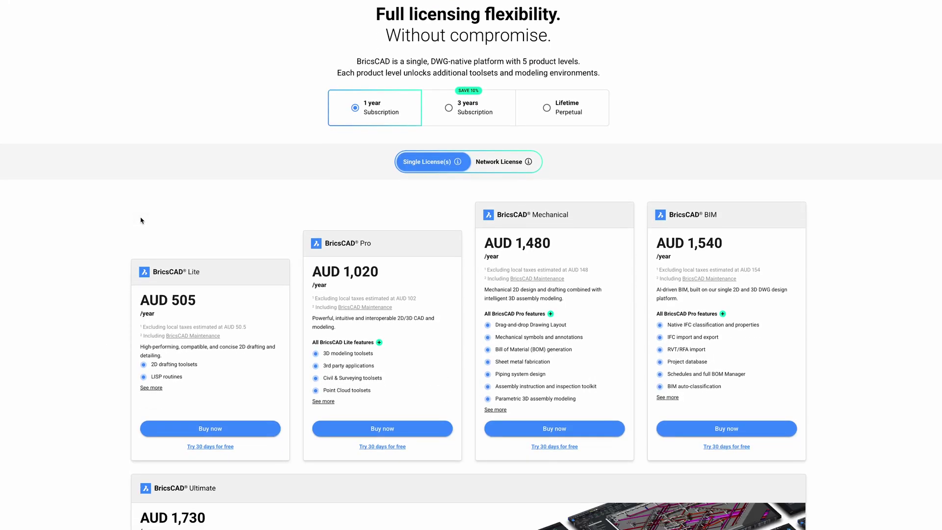
{"action": "scroll", "coordinate": [141, 221], "scroll_direction": "down", "scroll_amount": 2}
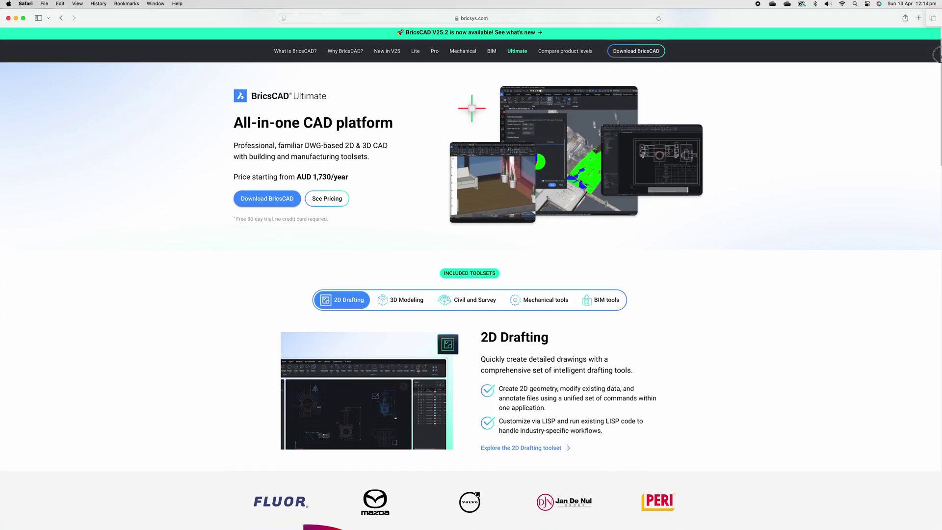
Scroll to the Included Toolsets and show the Civil and Survey toolset details.
{"action": "scroll", "coordinate": [937, 59], "scroll_direction": "down", "scroll_amount": 1}
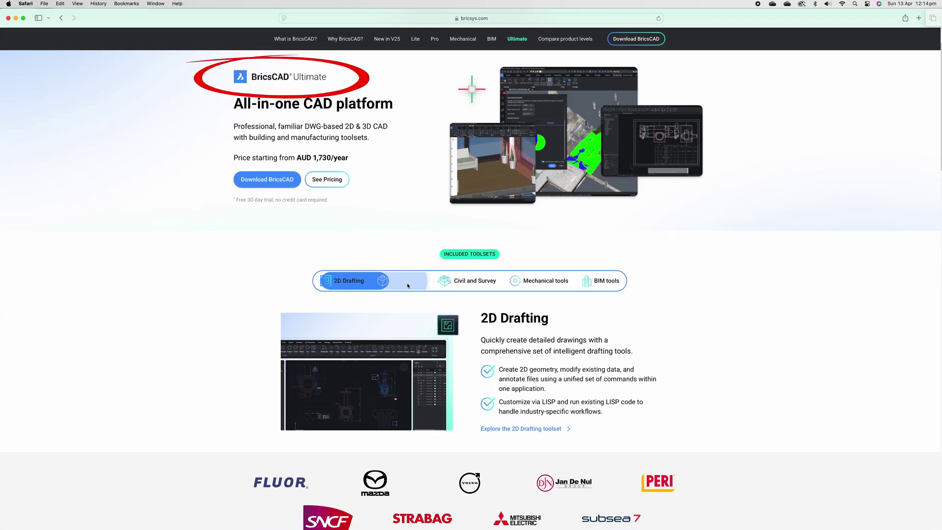
{"action": "left_click", "coordinate": [470, 286]}
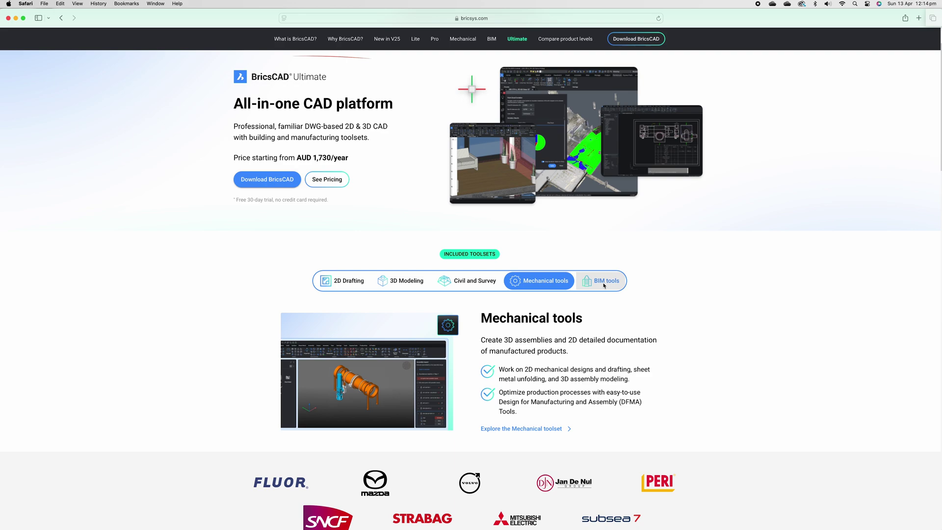
{"action": "scroll", "coordinate": [938, 91], "scroll_direction": "down", "scroll_amount": 5}
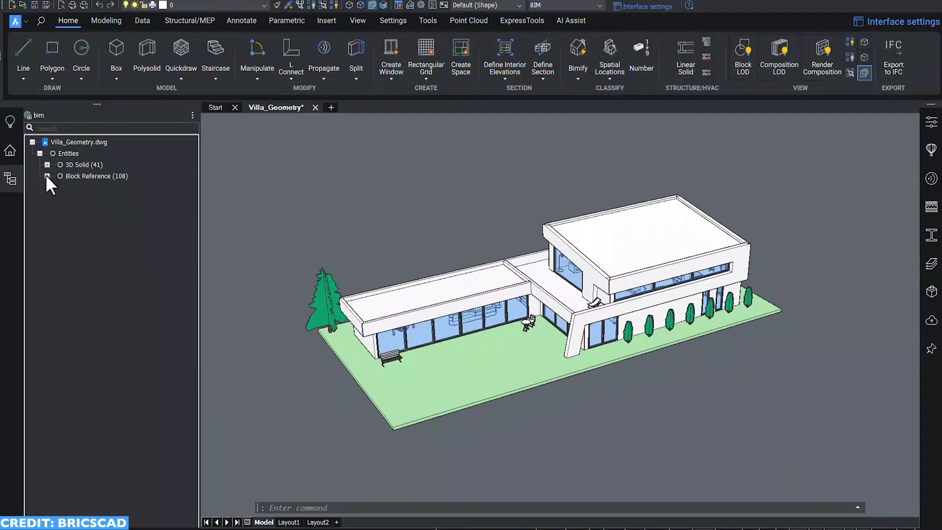
List the solids under the 3D Solid node and keep Auto Detect as the Bimify discipline.
{"action": "left_click", "coordinate": [48, 165]}
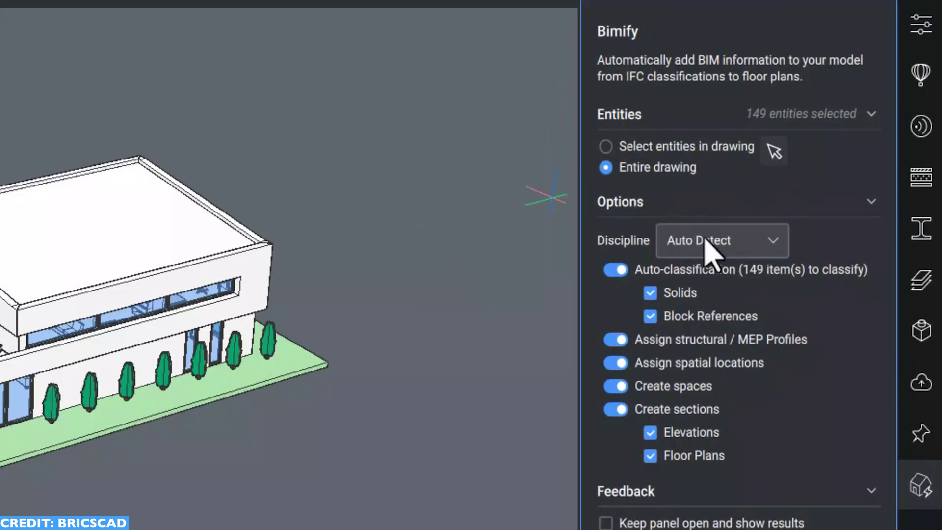
{"action": "left_click", "coordinate": [734, 242]}
{"action": "key", "text": "Escape"}
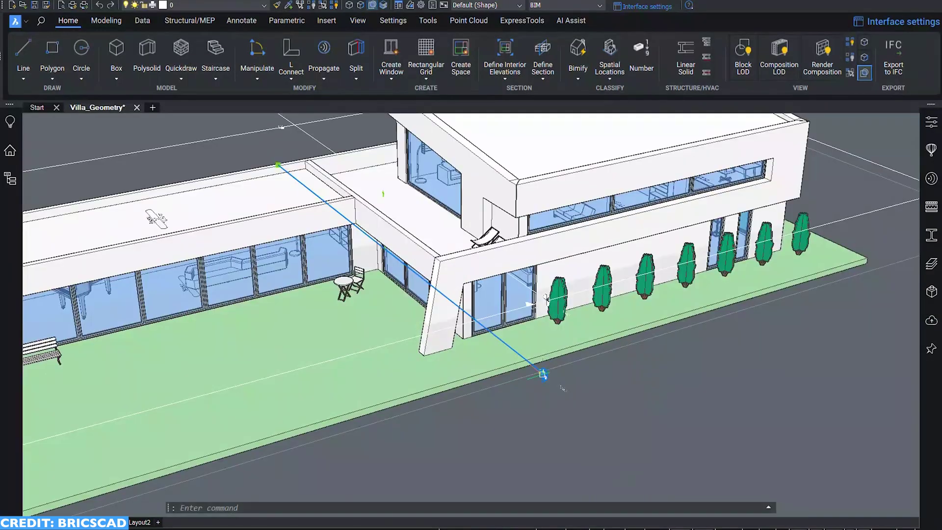
Clip the villa at the Floor 0 section and orbit closer over the furnished ground floor.
{"action": "left_click", "coordinate": [542, 374]}
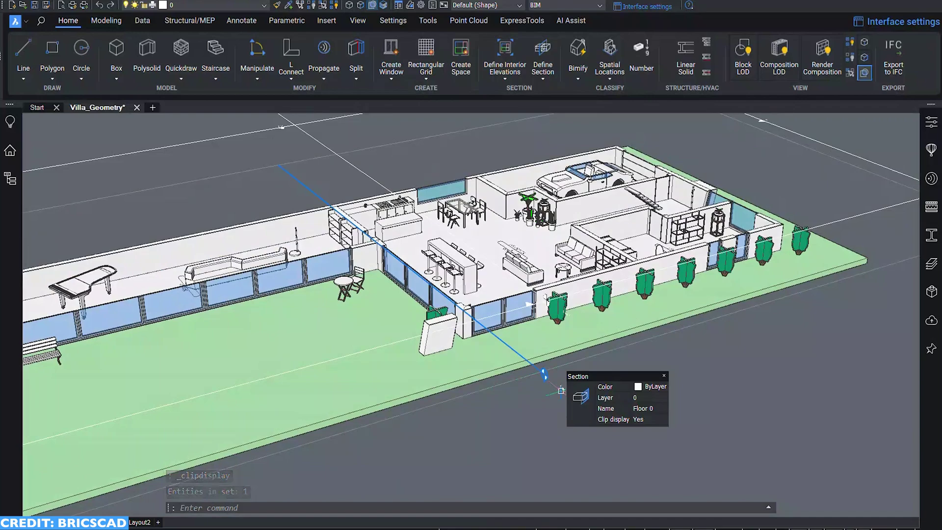
{"action": "middle_click_drag", "start_coordinate": [563, 388], "coordinate": [690, 494], "text": "shift"}
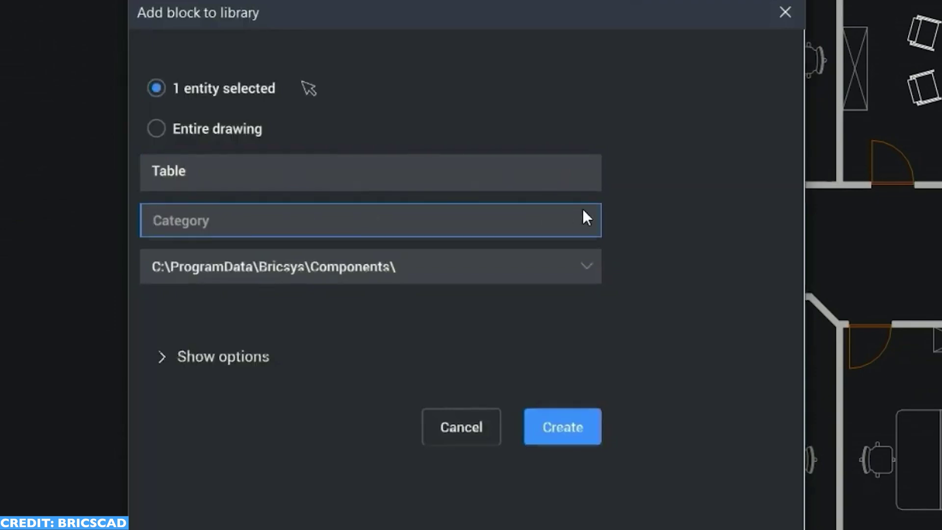
File the 'Table' library block under the 2D category and show its extra options.
{"action": "left_click", "coordinate": [586, 217]}
{"action": "left_click", "coordinate": [461, 266]}
{"action": "left_click", "coordinate": [166, 357]}
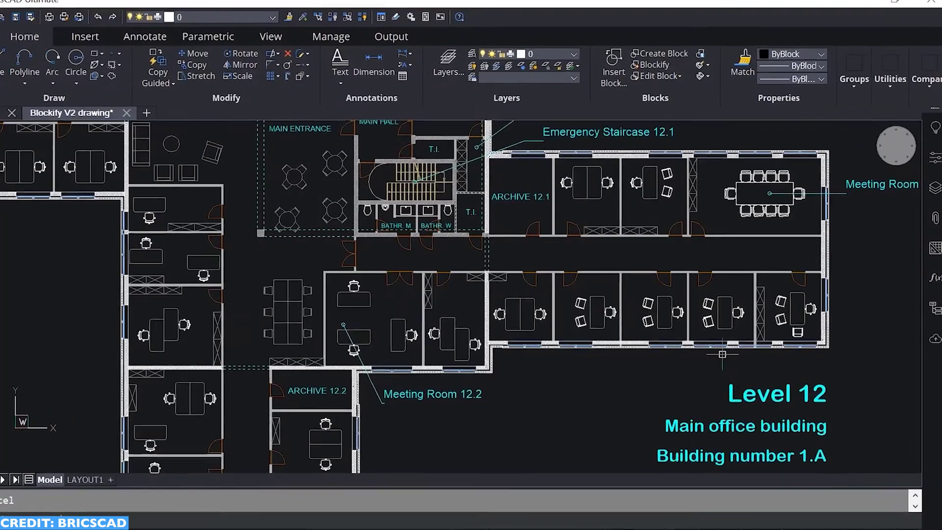
Box-select the lower-left chair on the right-hand office plan.
{"action": "scroll", "coordinate": [722, 319], "scroll_direction": "up", "scroll_amount": 6}
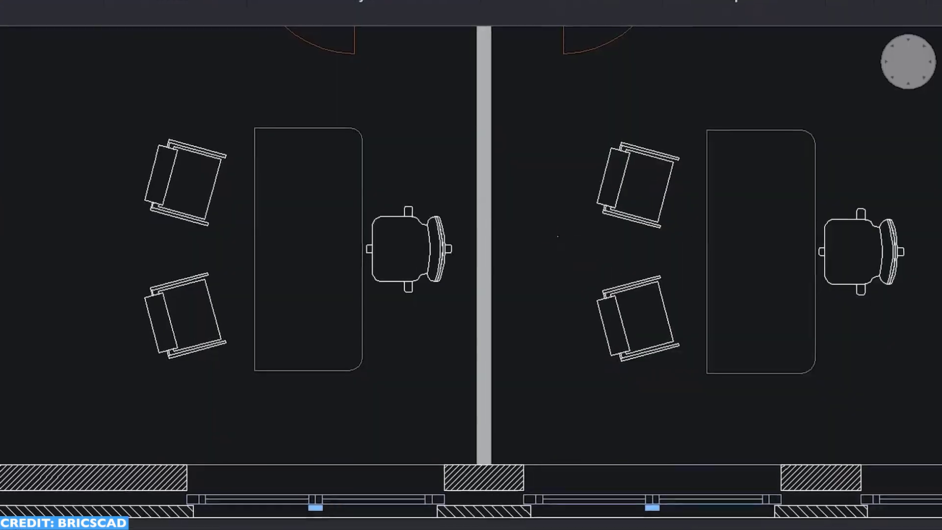
{"action": "left_click", "coordinate": [558, 236]}
{"action": "left_click", "coordinate": [682, 384]}
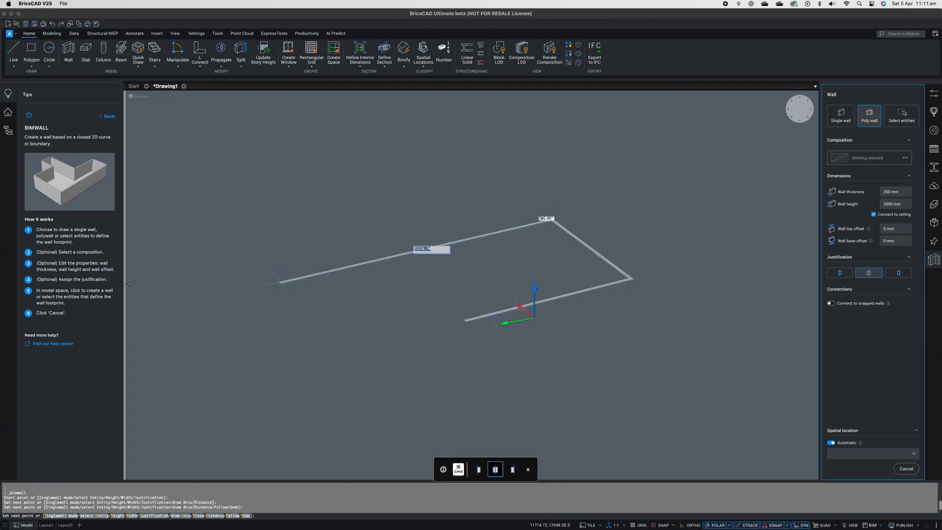
Close the polywall at its start corner, orbit the wall box, and start placing a column.
{"action": "left_click", "coordinate": [465, 319]}
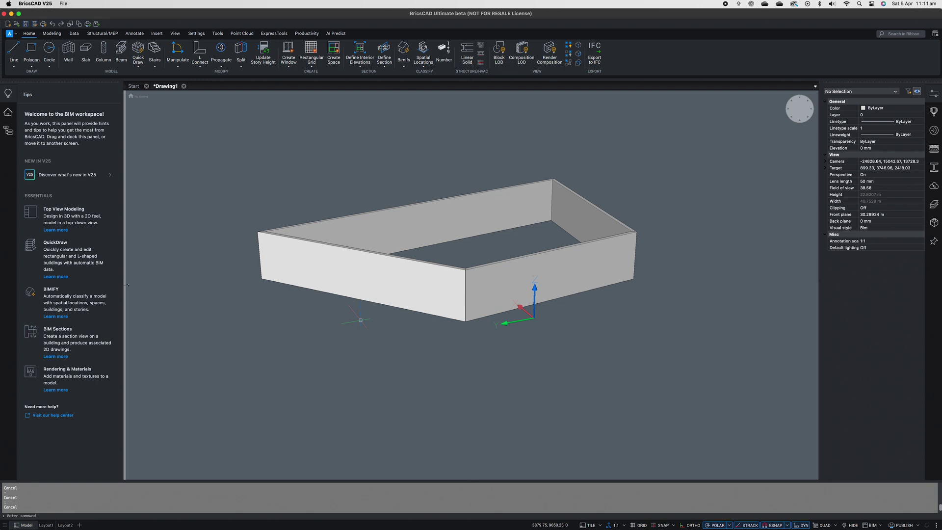
{"action": "middle_click_drag", "start_coordinate": [539, 311], "coordinate": [608, 332], "text": "shift"}
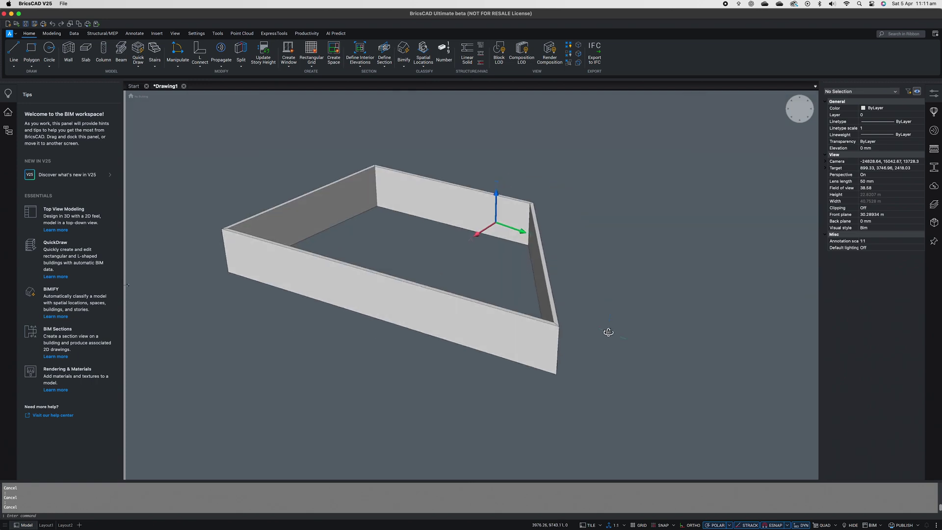
{"action": "left_click", "coordinate": [103, 52]}
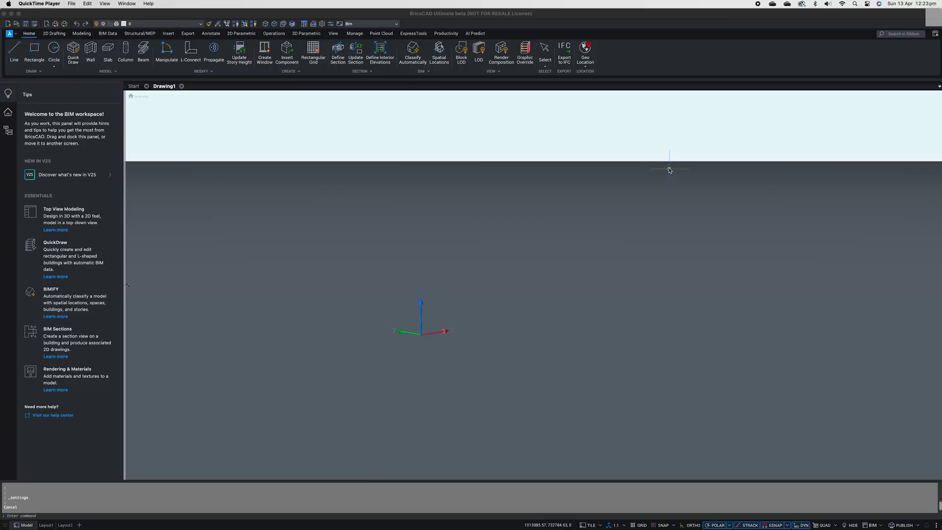
Switch the BricsCAD interface to the Classic layout.
{"action": "left_click", "coordinate": [936, 34]}
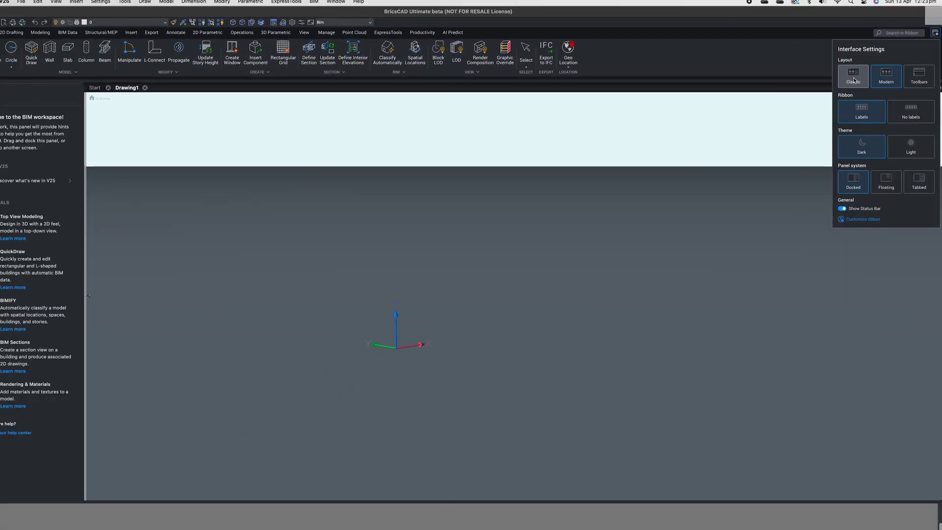
{"action": "left_click", "coordinate": [854, 78]}
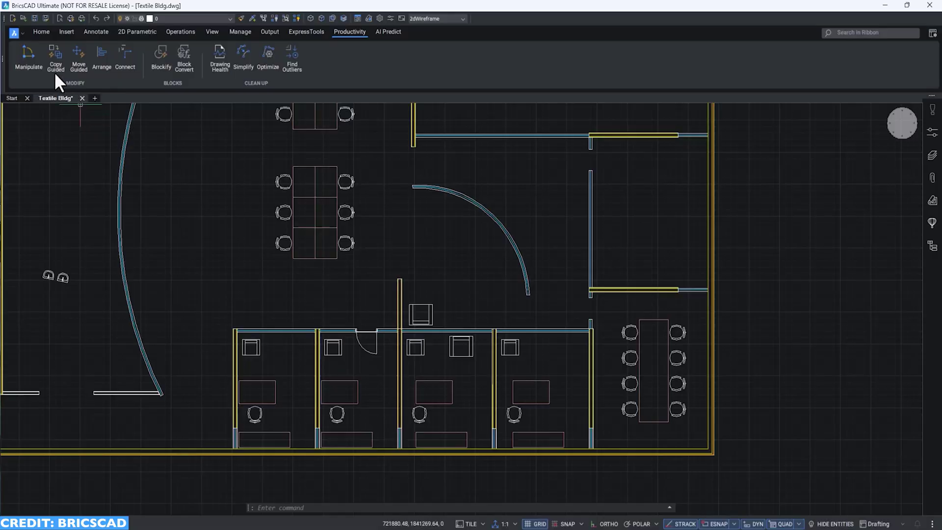
Guided-copy armchairs along the curved wall and move one door left into the wall gap.
{"action": "left_click", "coordinate": [50, 66]}
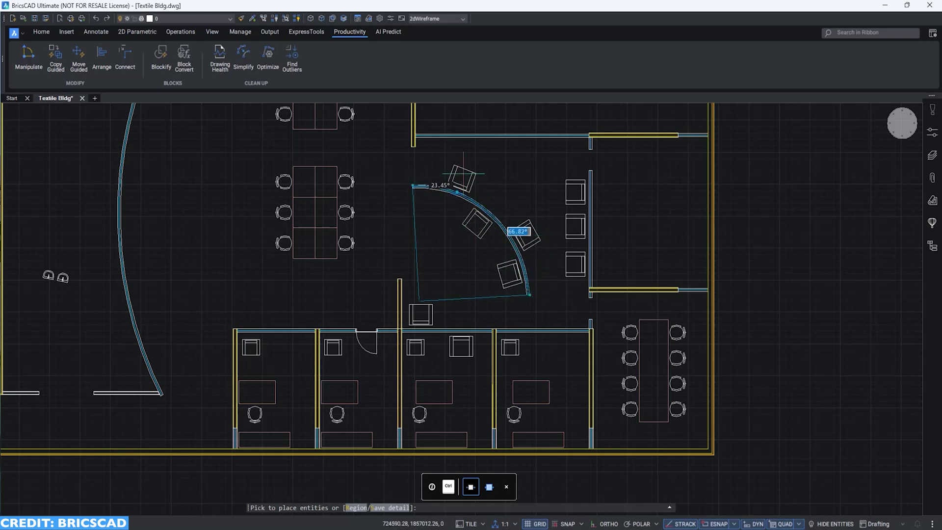
{"action": "scroll", "coordinate": [368, 356], "scroll_direction": "up", "scroll_amount": 3}
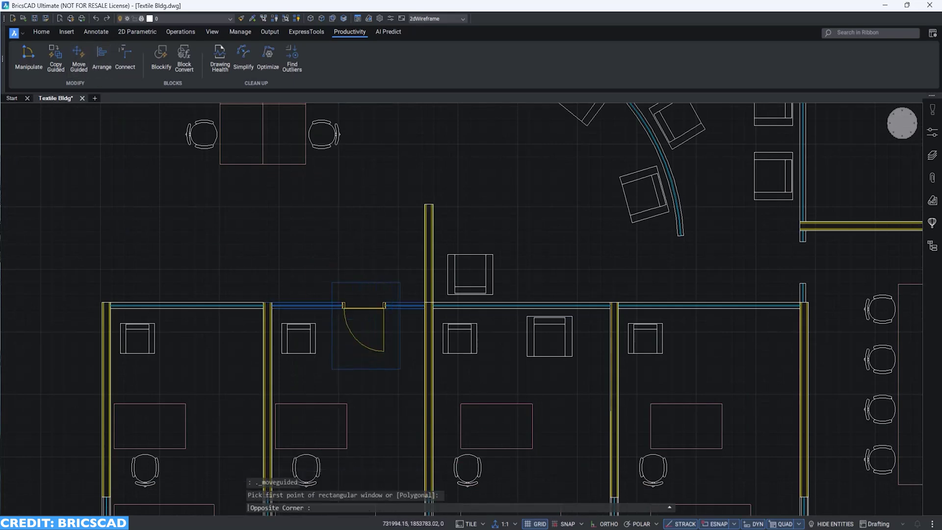
{"action": "left_click", "coordinate": [400, 369]}
{"action": "left_click", "coordinate": [220, 328]}
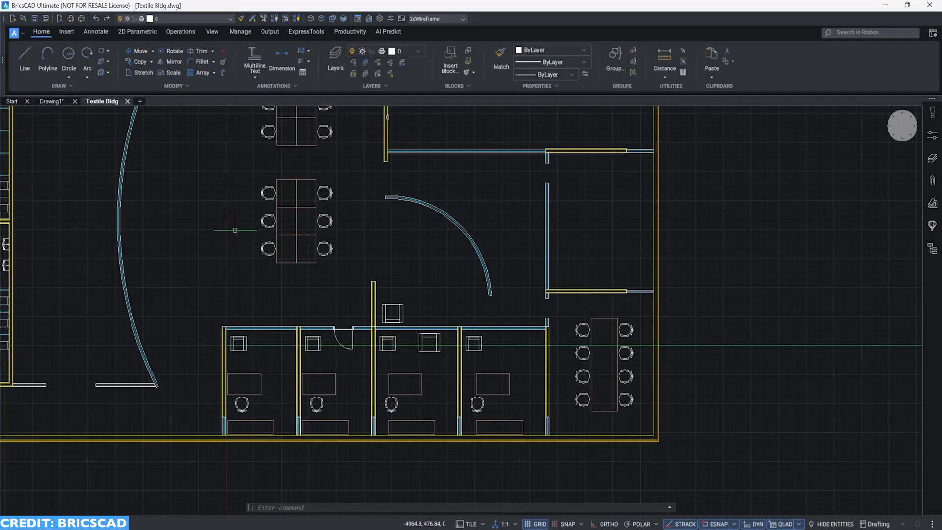
{"action": "scroll", "coordinate": [227, 173], "scroll_direction": "down", "scroll_amount": 4}
{"action": "mouse_move", "coordinate": [269, 248]}
{"action": "middle_mouse_down"}
{"action": "mouse_move", "coordinate": [451, 221]}
{"action": "mouse_move", "coordinate": [588, 217]}
{"action": "middle_mouse_up"}
{"action": "scroll", "coordinate": [450, 221], "scroll_direction": "down", "scroll_amount": 2}
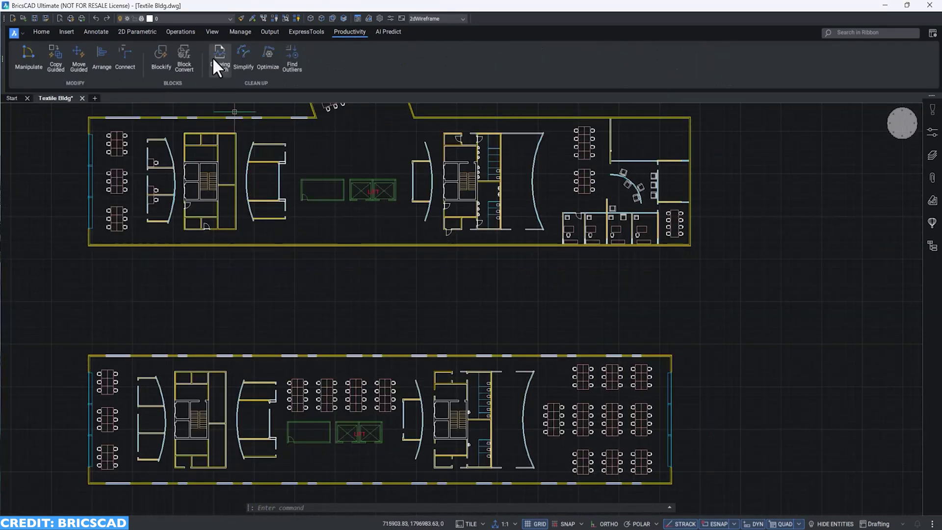
Run the Drawing Health Demo routine and review the unused blocks and linetypes to purge.
{"action": "left_click", "coordinate": [213, 58]}
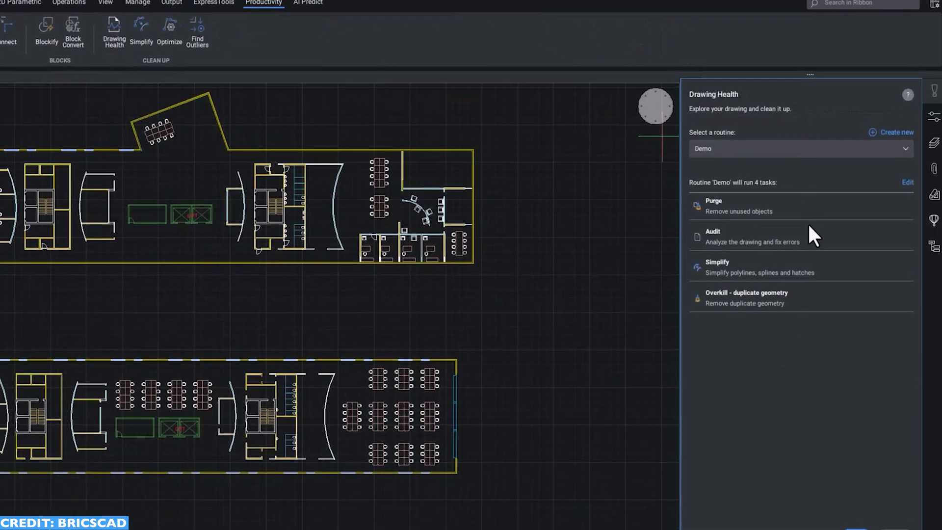
{"action": "left_click", "coordinate": [856, 527]}
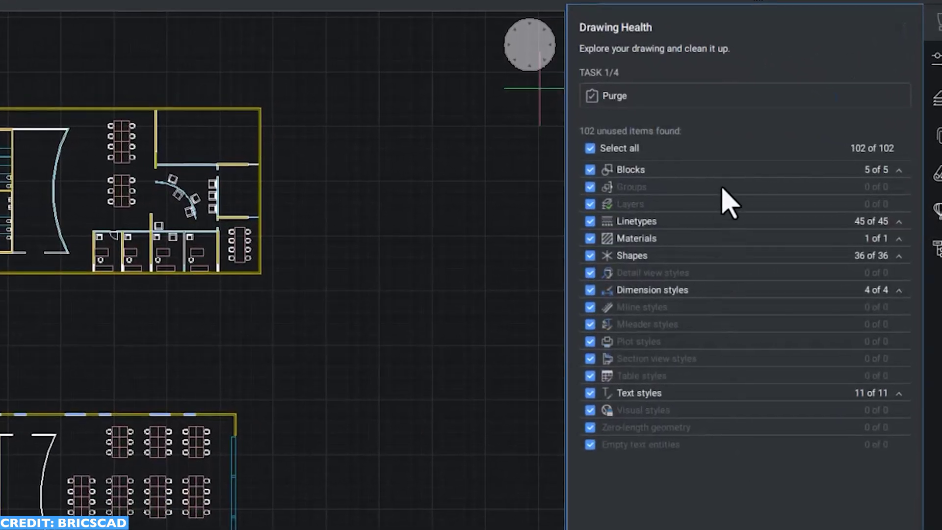
{"action": "left_click", "coordinate": [729, 169]}
{"action": "left_click", "coordinate": [730, 170]}
{"action": "left_click", "coordinate": [710, 225]}
{"action": "left_click", "coordinate": [711, 224]}
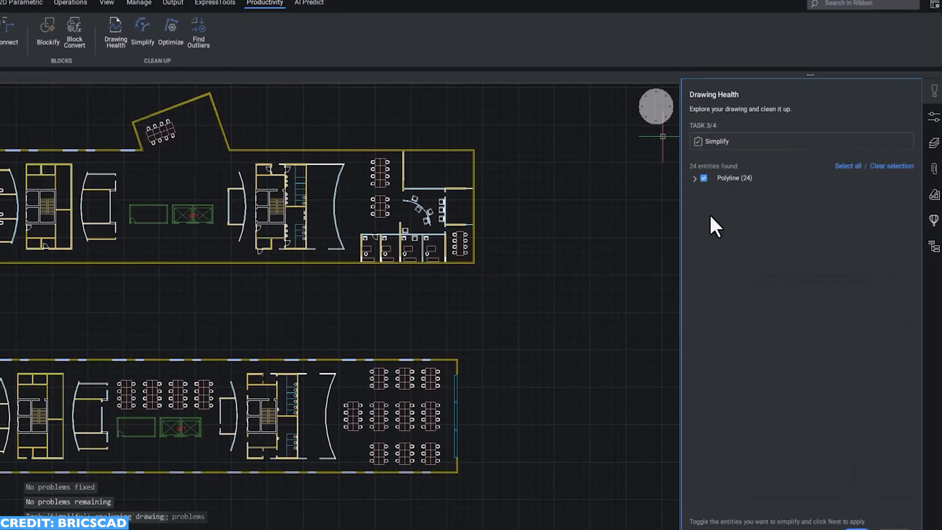
Review the 24 flagged polylines, zoom to polyline 2BAB, and apply the simplification.
{"action": "left_click", "coordinate": [694, 179]}
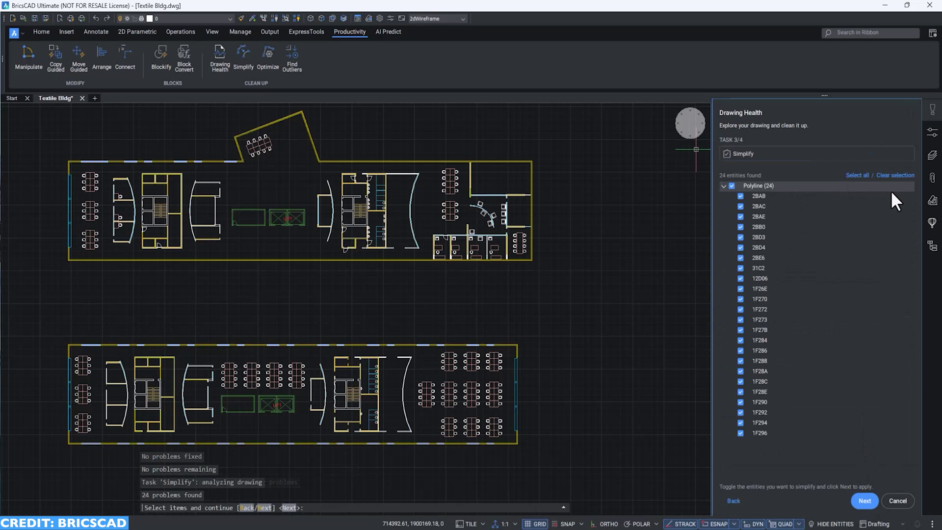
{"action": "left_click", "coordinate": [884, 197]}
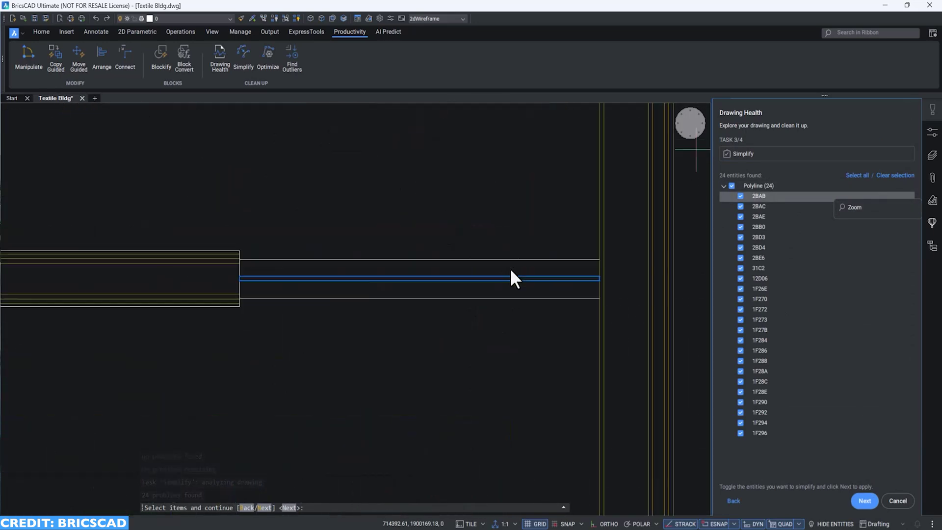
{"action": "left_click", "coordinate": [864, 501]}
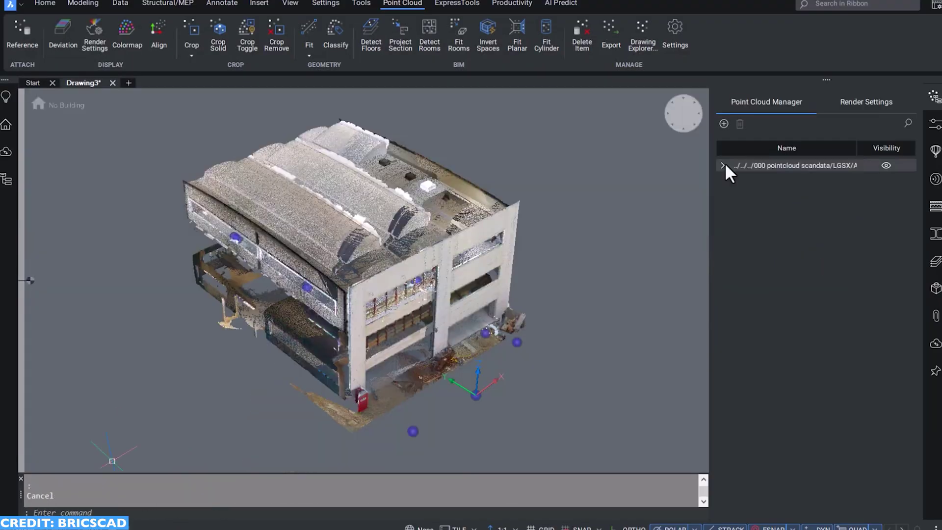
Open a waypoint panorama from ArkProject02's Waypoints and look up, then toward the concrete building.
{"action": "left_click", "coordinate": [723, 165]}
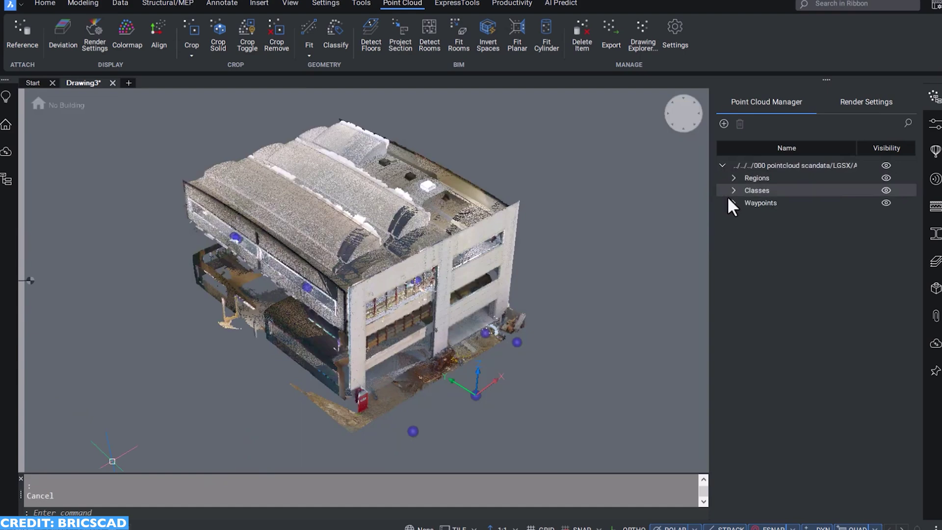
{"action": "left_click", "coordinate": [733, 203]}
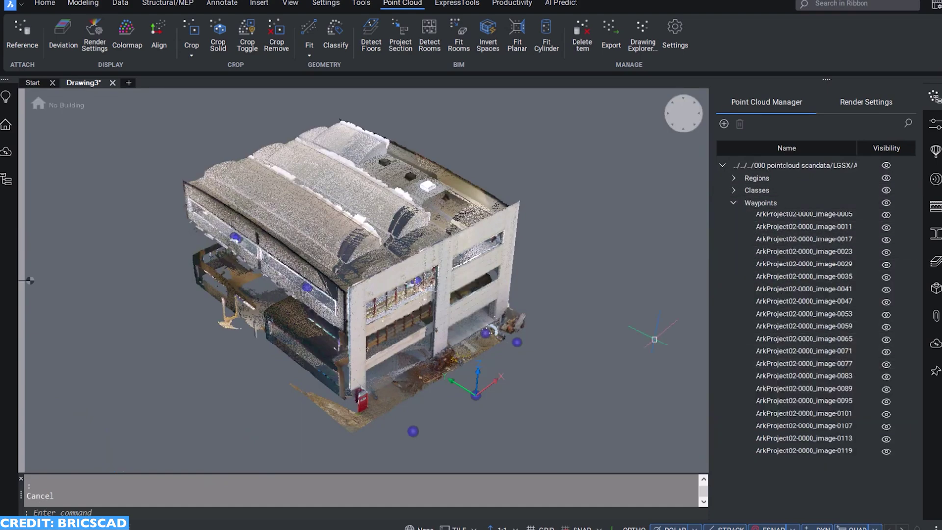
{"action": "double_click", "coordinate": [517, 342]}
{"action": "left_click_drag", "start_coordinate": [395, 177], "coordinate": [601, 3]}
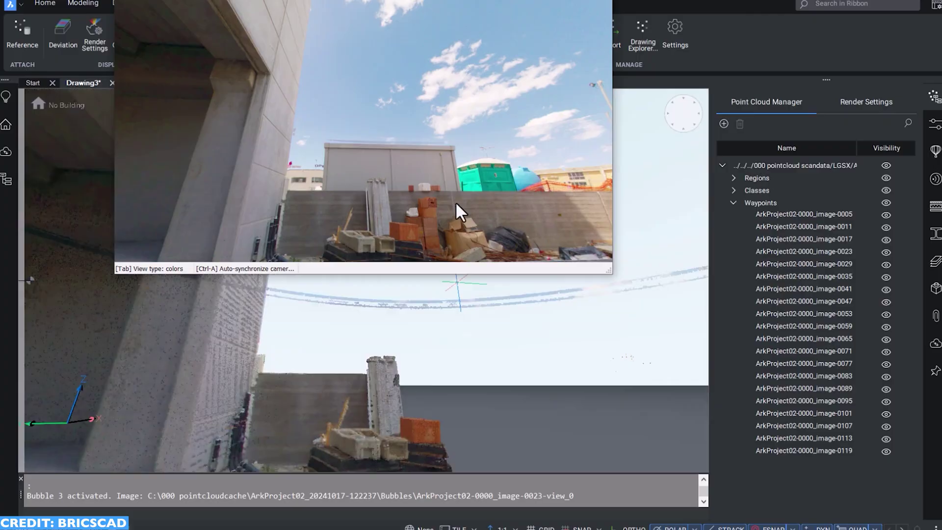
{"action": "left_click_drag", "start_coordinate": [459, 210], "coordinate": [591, 122]}
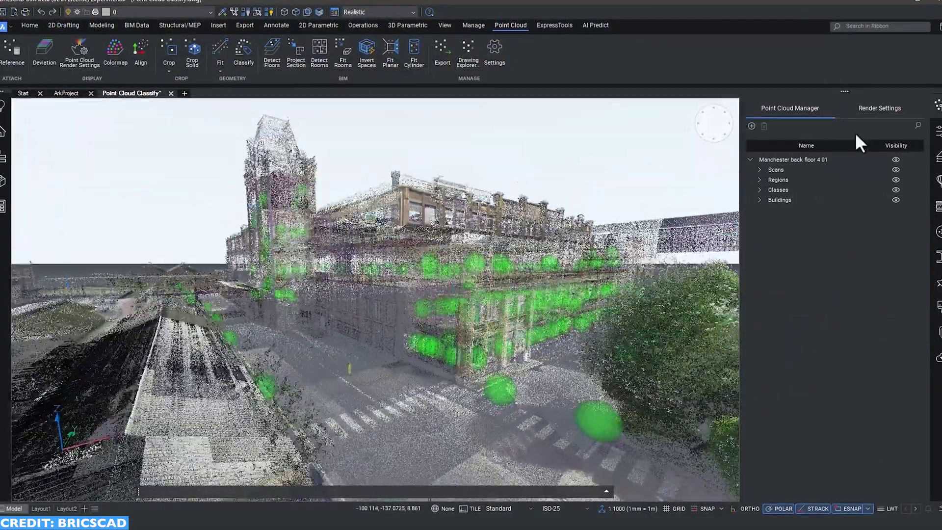
Toggle Show Bubbles off and back on in the point cloud Render Settings.
{"action": "left_click", "coordinate": [864, 108]}
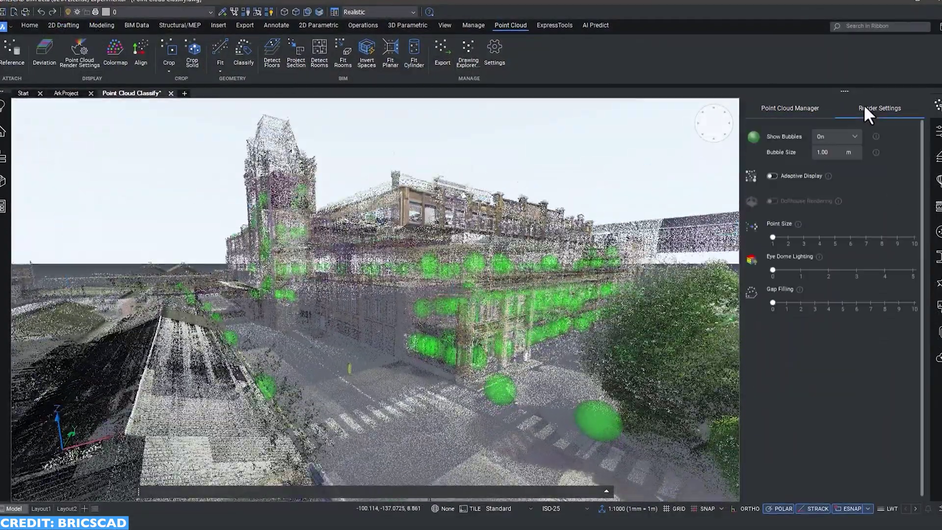
{"action": "left_click", "coordinate": [855, 136]}
{"action": "left_click", "coordinate": [851, 152]}
{"action": "left_click", "coordinate": [855, 135]}
{"action": "left_click", "coordinate": [843, 167]}
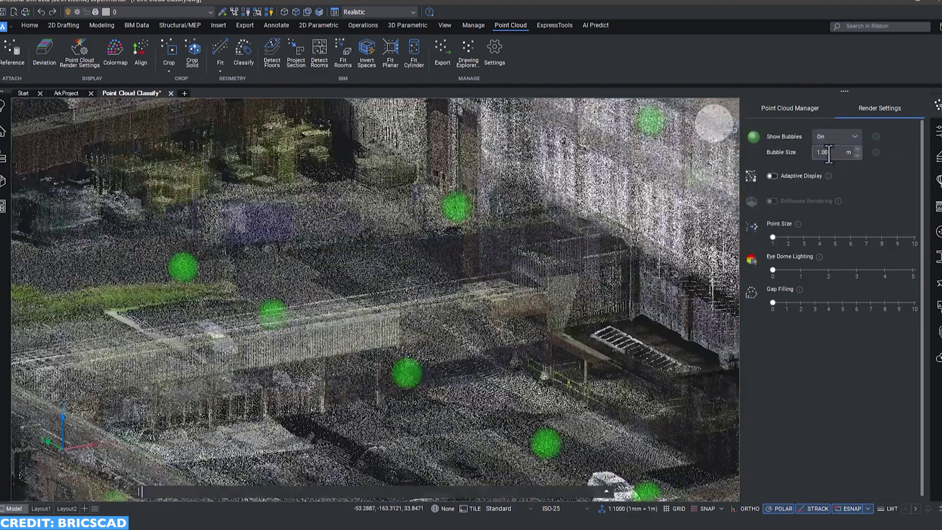
Enlarge the points, enable Dollhouse Rendering, raise Eye Dome Lighting, and start Classify.
{"action": "left_click", "coordinate": [772, 176]}
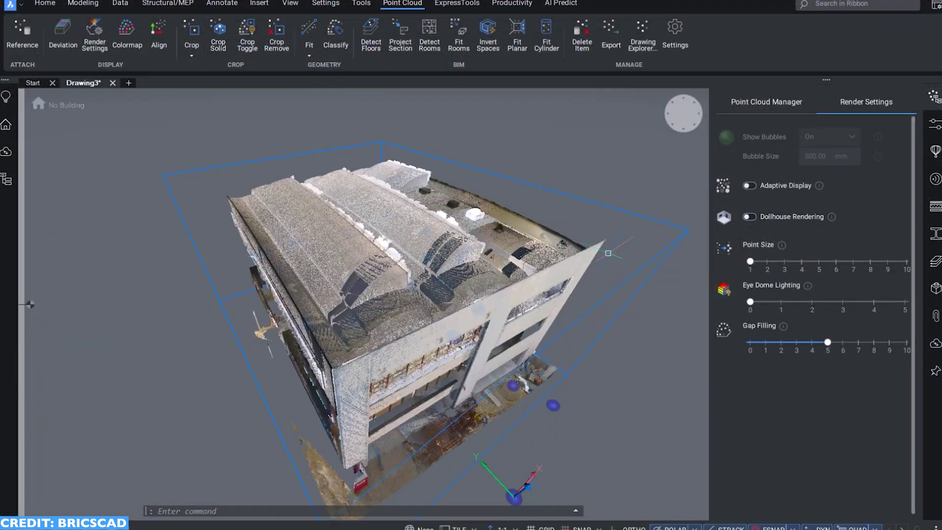
{"action": "left_click", "coordinate": [750, 217]}
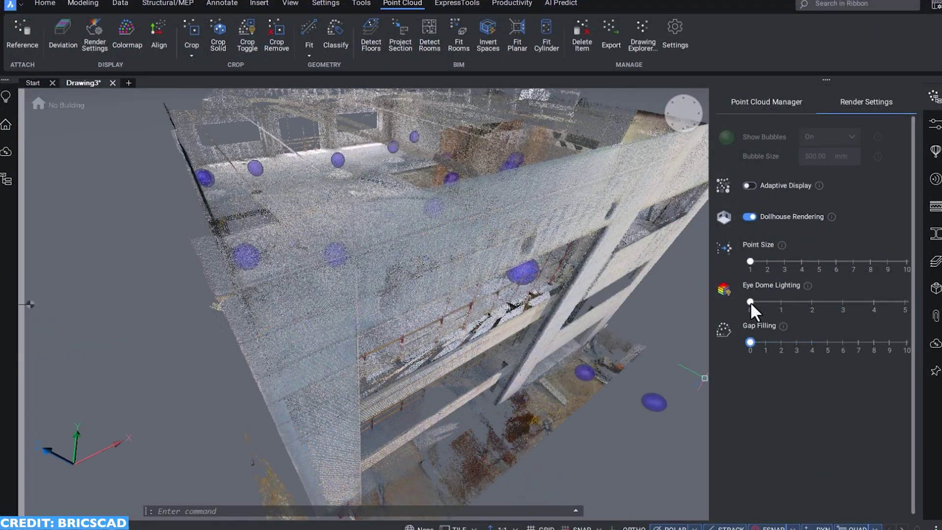
{"action": "left_click_drag", "start_coordinate": [749, 302], "coordinate": [788, 305]}
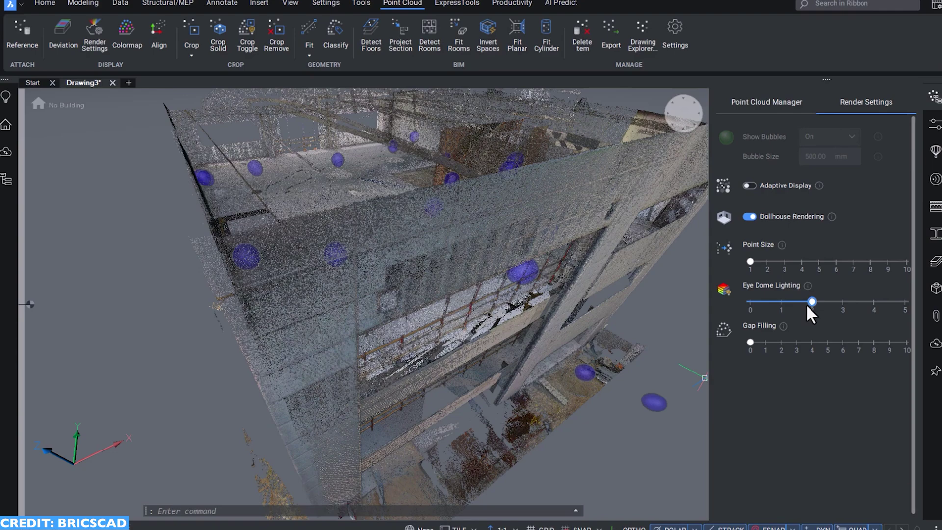
{"action": "left_click", "coordinate": [339, 37]}
Classify the point cloud with the default indoorBasic model in Speed mode.
{"action": "key", "text": "Return"}
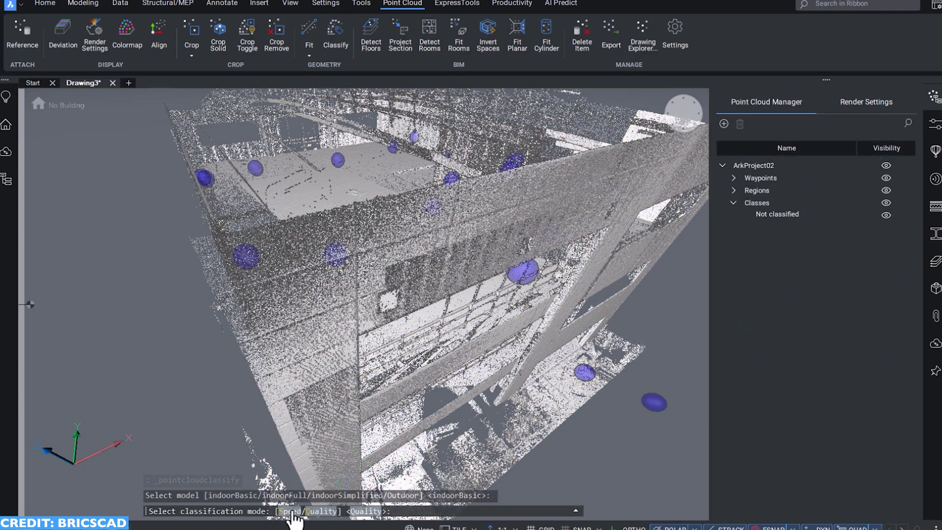
{"action": "type", "text": "S"}
{"action": "key", "text": "Return"}
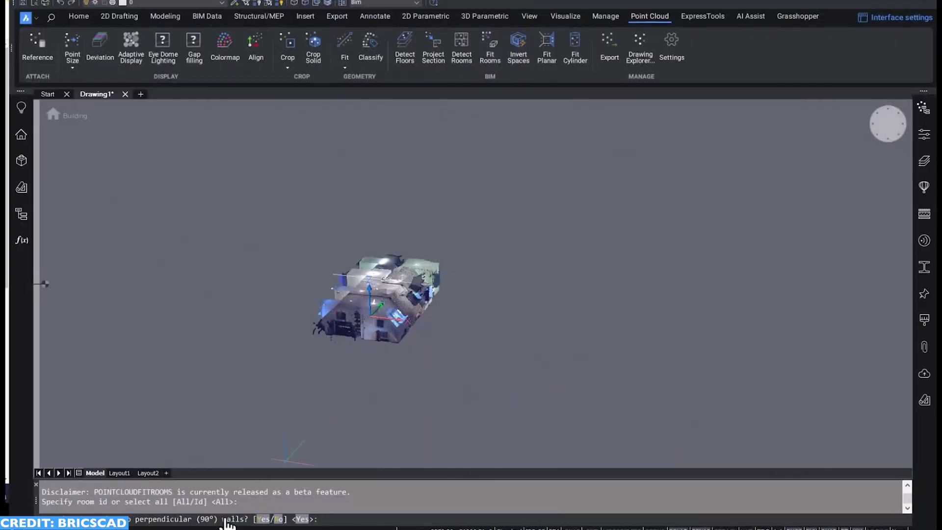
Fit rooms to the point cloud and apply Invert Spaces to build the solid mass.
{"action": "left_click", "coordinate": [301, 521]}
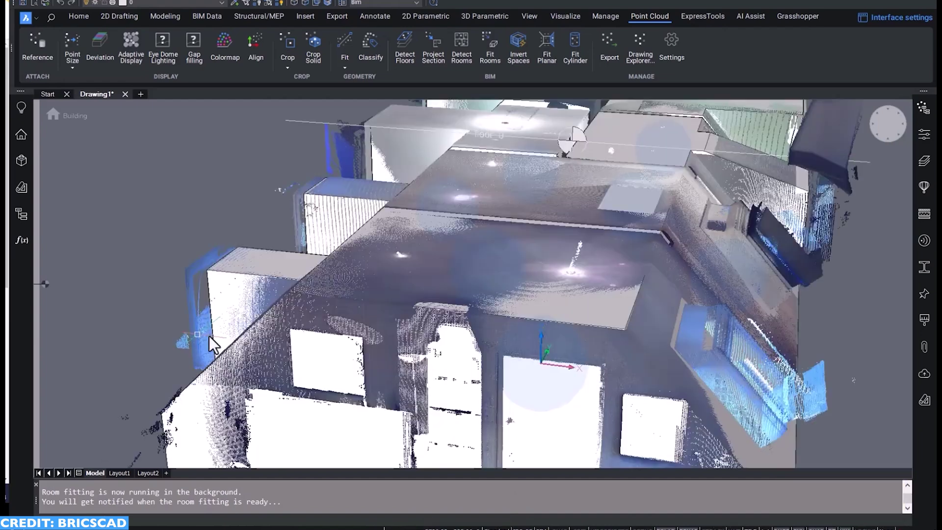
{"action": "left_click", "coordinate": [518, 49]}
{"action": "left_click", "coordinate": [834, 508]}
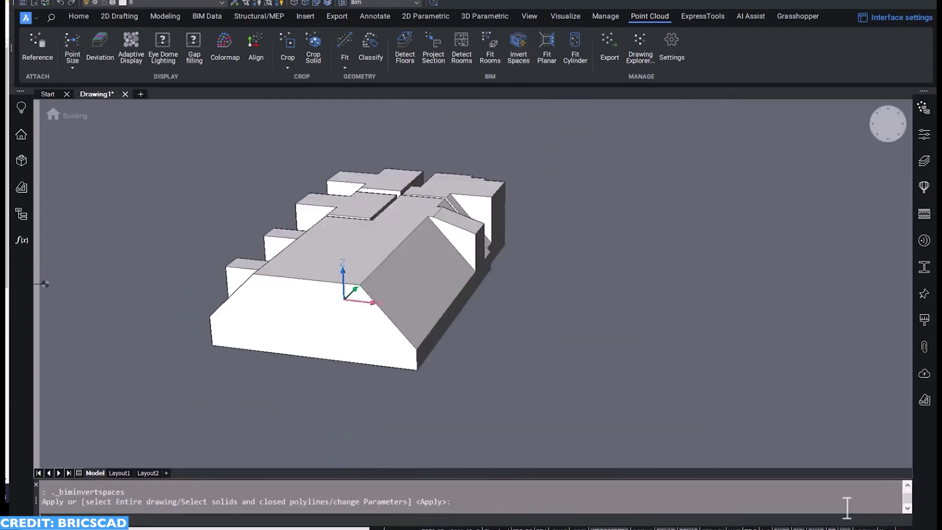
Show the Building Elements structure tree, then clear the selection.
{"action": "left_click", "coordinate": [22, 214]}
{"action": "right_click", "coordinate": [90, 140]}
{"action": "key", "text": "Escape"}
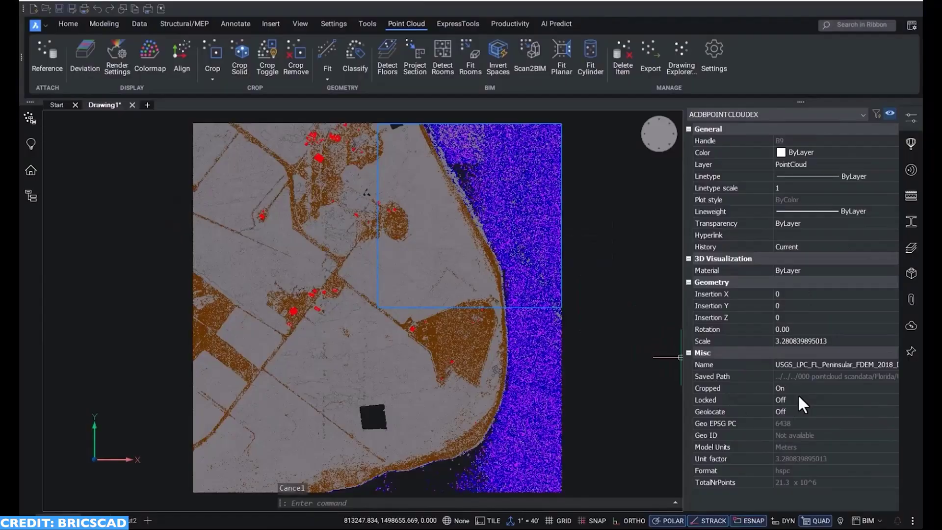
Check the cloud's EPSG code and set its Geolocate property to On.
{"action": "left_click", "coordinate": [788, 422]}
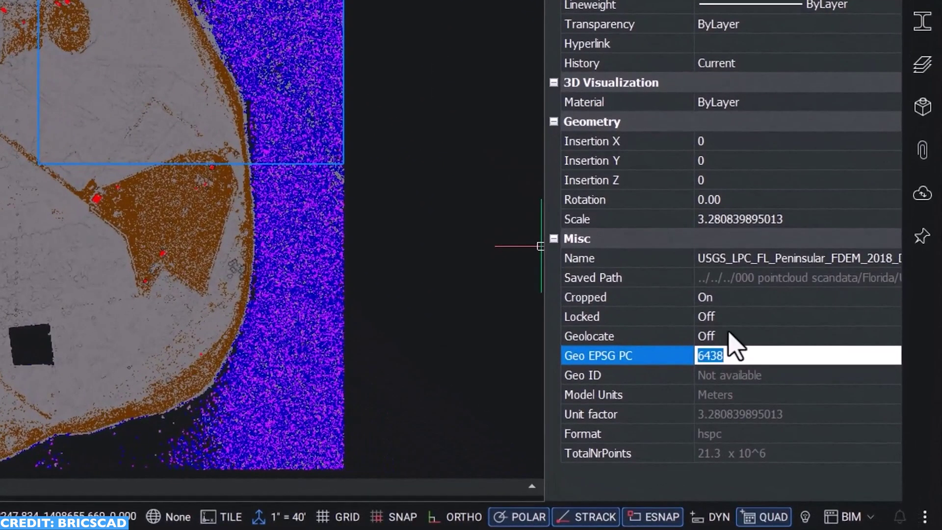
{"action": "left_click", "coordinate": [729, 335]}
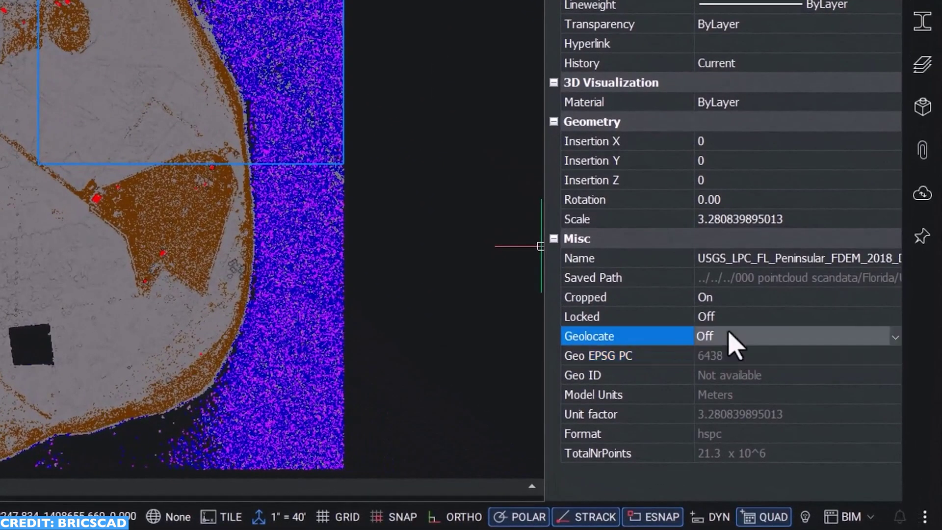
{"action": "left_click", "coordinate": [785, 332]}
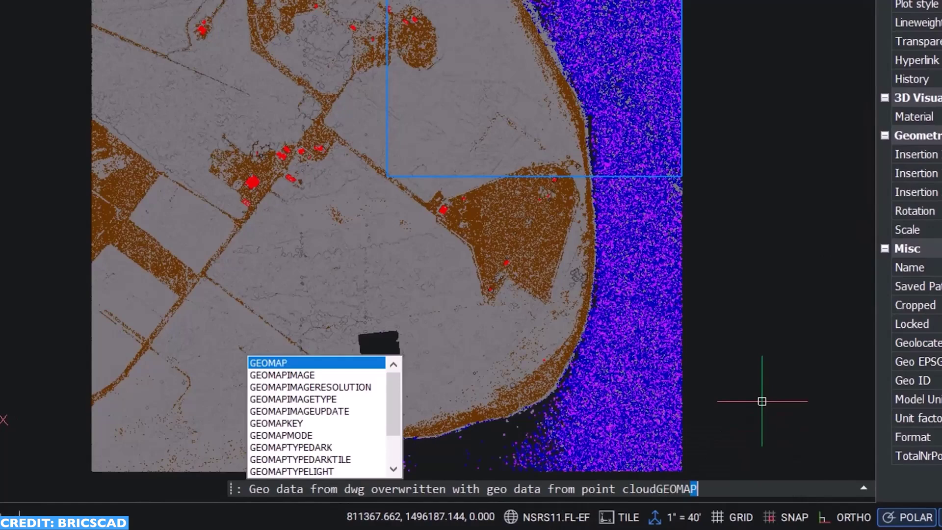
Add an Aerial background map with GEOMAP and select all four point cloud tiles.
{"action": "key", "text": "Return"}
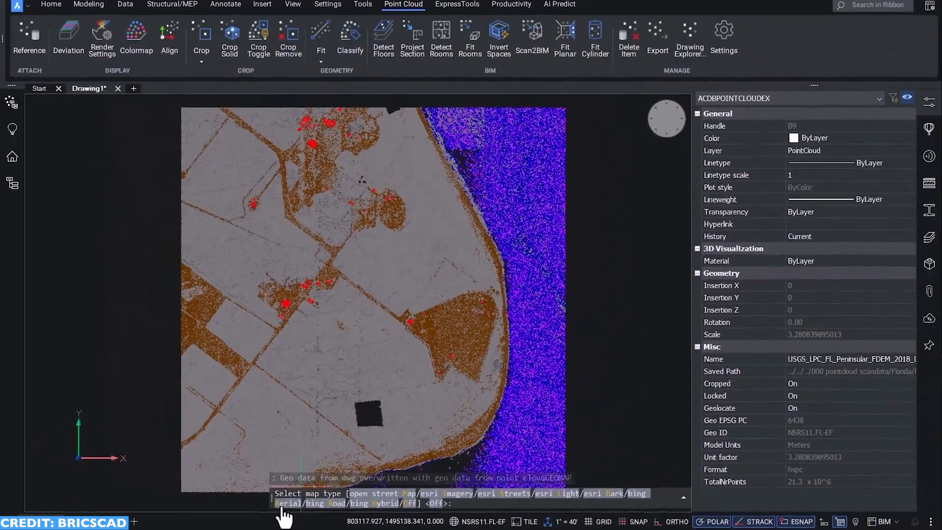
{"action": "type", "text": "A"}
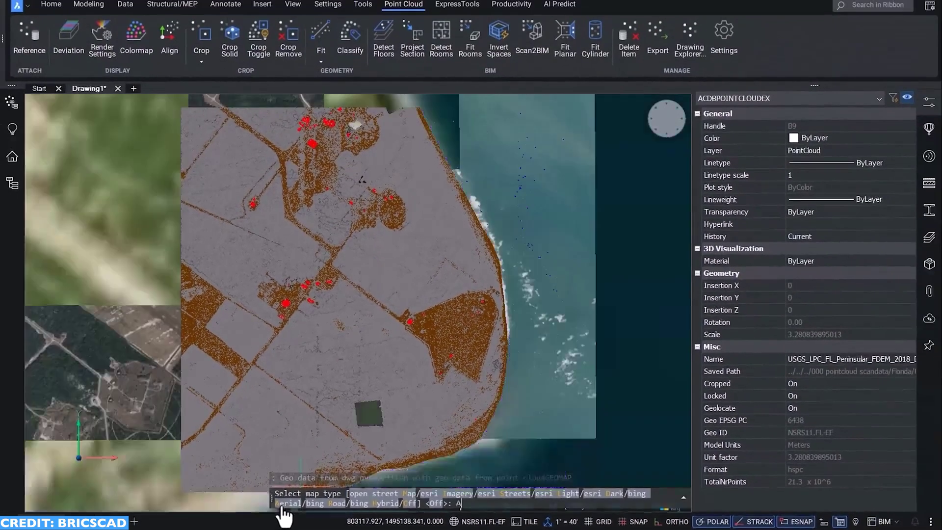
{"action": "key", "text": "Return"}
{"action": "key", "text": "ctrl+a"}
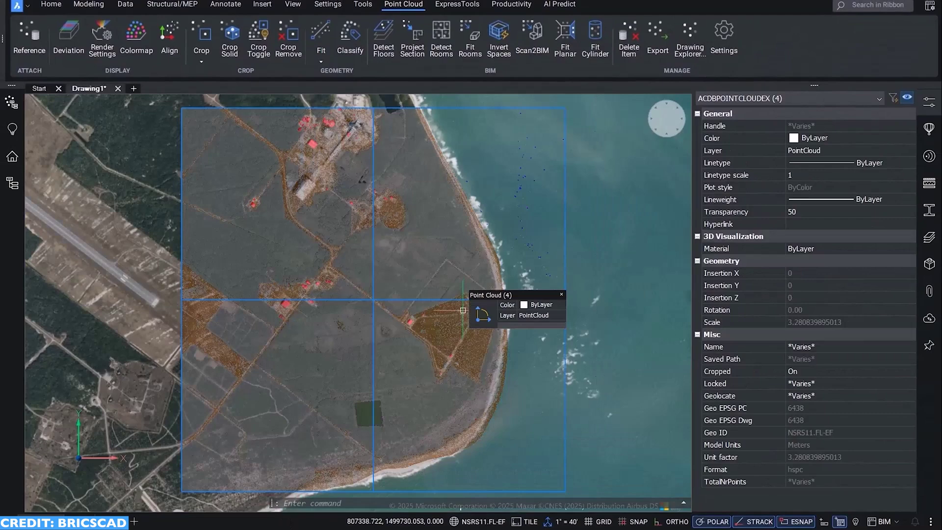
{"action": "scroll", "coordinate": [443, 319], "scroll_direction": "up", "scroll_amount": 4}
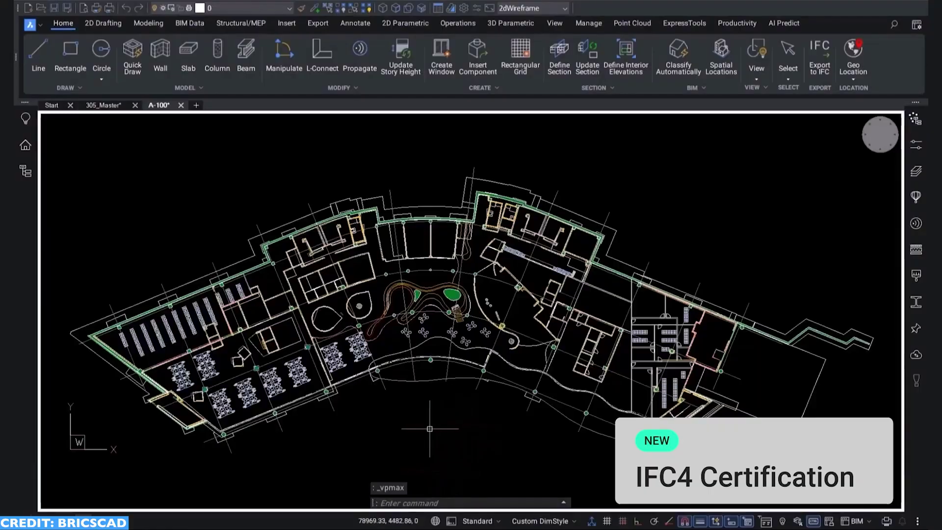
Orbit the floor plan into a 3-D view and around to the building's other side.
{"action": "middle_click_drag", "start_coordinate": [455, 434], "coordinate": [369, 382], "text": "shift"}
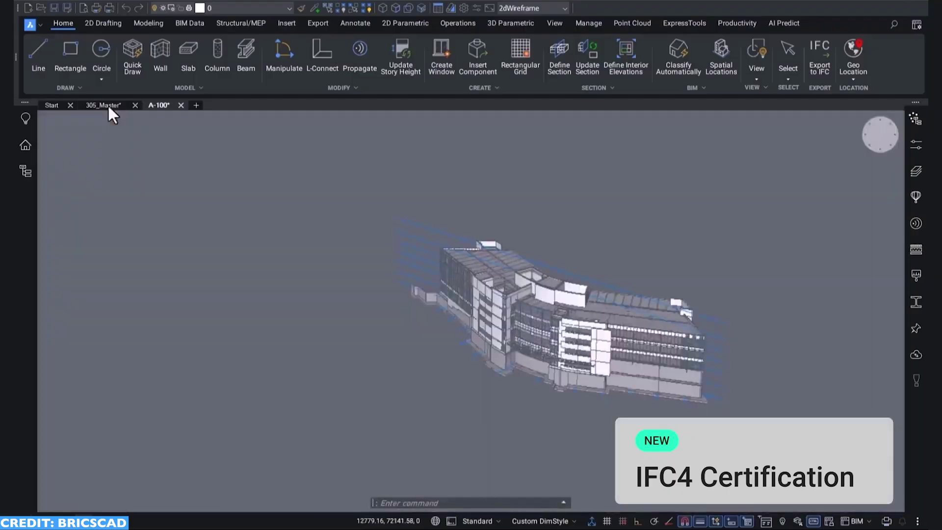
{"action": "middle_click_drag", "start_coordinate": [443, 388], "coordinate": [653, 412], "text": "shift"}
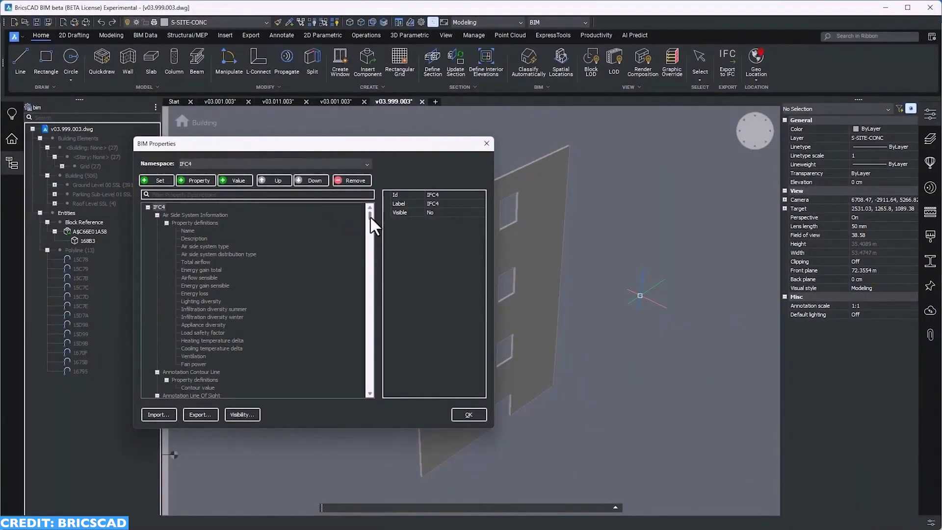
Filter the BIM Properties descriptions by typing COVERING.
{"action": "left_click_drag", "start_coordinate": [370, 217], "coordinate": [369, 233]}
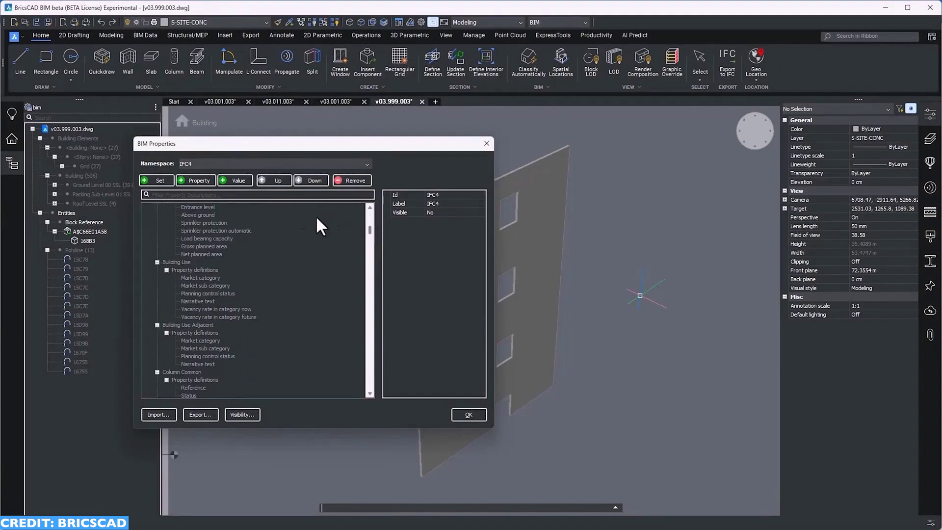
{"action": "left_click", "coordinate": [264, 196]}
{"action": "type", "text": "COVERING"}
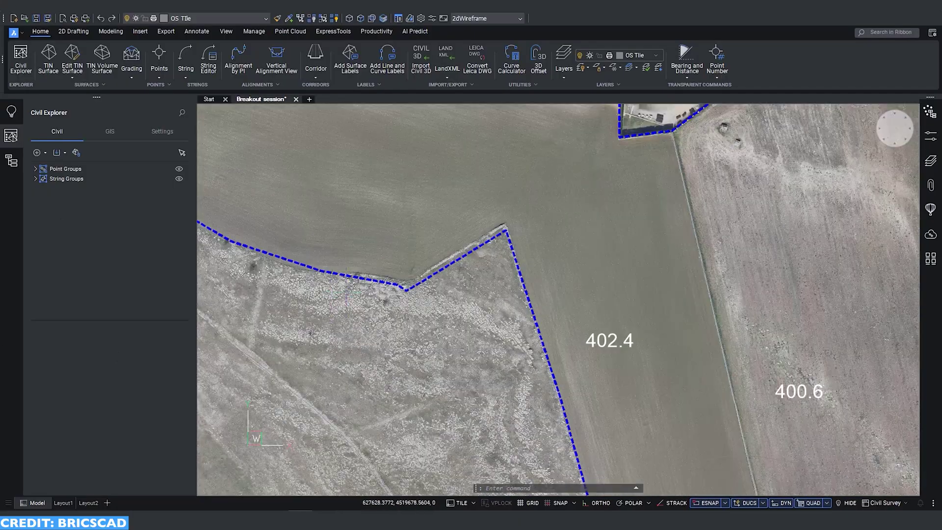
{"action": "scroll", "coordinate": [344, 284], "scroll_direction": "down", "scroll_amount": 3}
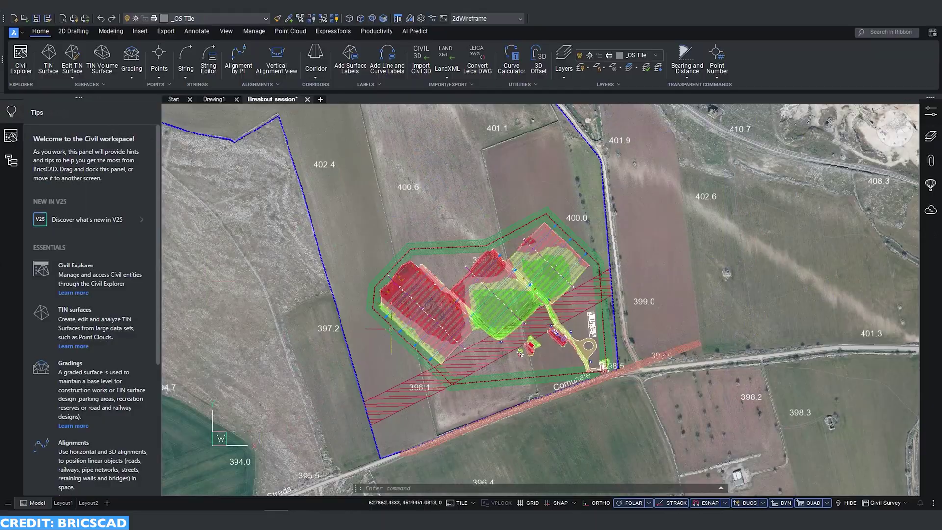
{"action": "mouse_move", "coordinate": [404, 361]}
{"action": "middle_mouse_down"}
{"action": "mouse_move", "coordinate": [381, 353]}
{"action": "mouse_move", "coordinate": [375, 380]}
{"action": "mouse_move", "coordinate": [435, 459]}
{"action": "mouse_move", "coordinate": [472, 482]}
{"action": "mouse_move", "coordinate": [476, 471]}
{"action": "mouse_move", "coordinate": [416, 362]}
{"action": "middle_mouse_up"}
{"action": "scroll", "coordinate": [417, 361], "scroll_direction": "up", "scroll_amount": 6}
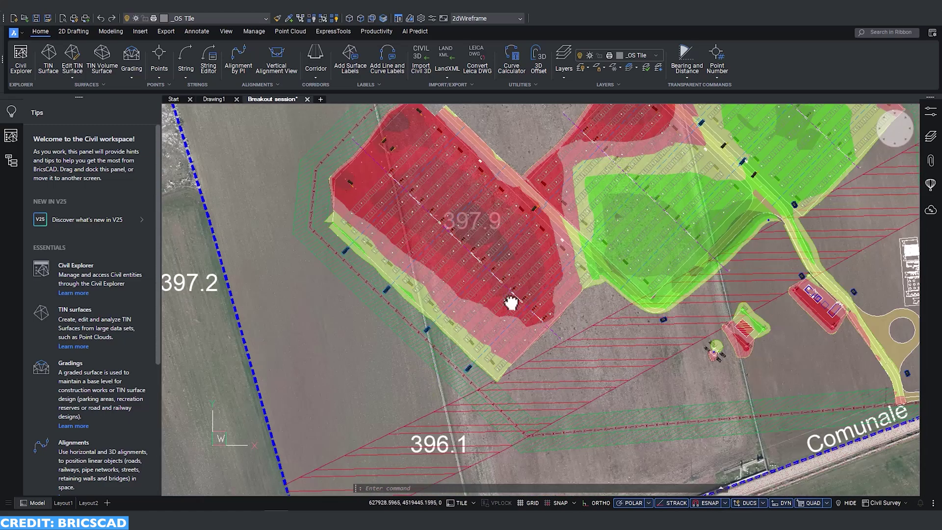
{"action": "middle_click_drag", "start_coordinate": [512, 303], "coordinate": [408, 373]}
{"action": "scroll", "coordinate": [215, 272], "scroll_direction": "up", "scroll_amount": 5}
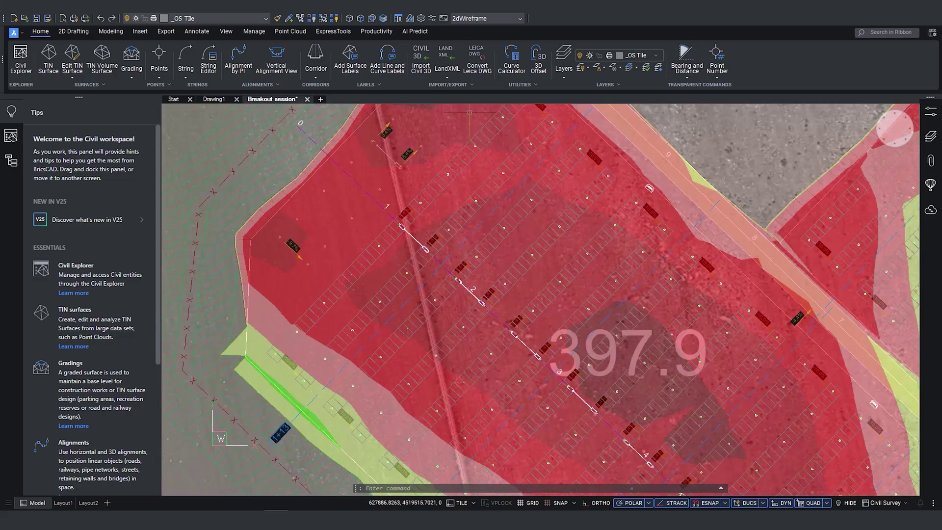
{"action": "middle_click_drag", "start_coordinate": [471, 113], "coordinate": [221, 372]}
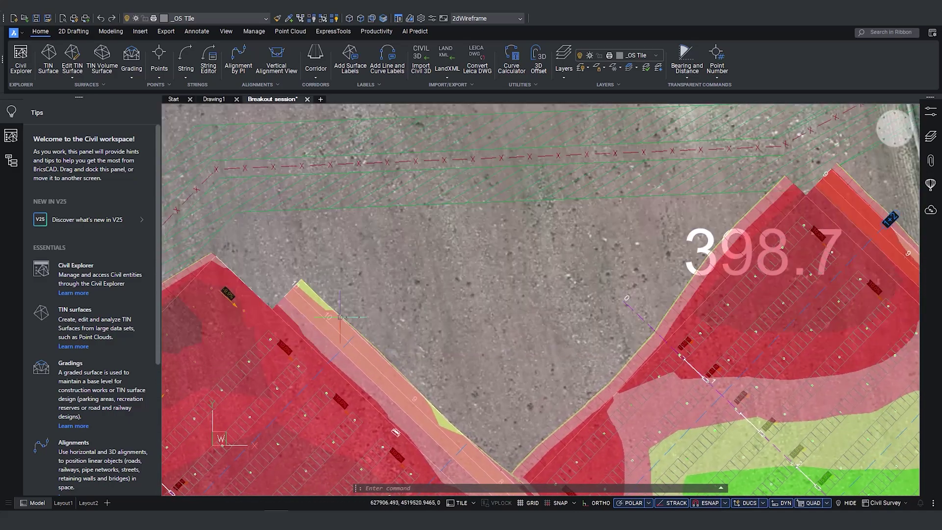
{"action": "scroll", "coordinate": [340, 316], "scroll_direction": "down", "scroll_amount": 3}
{"action": "scroll", "coordinate": [340, 317], "scroll_direction": "down", "scroll_amount": 3}
{"action": "middle_click_drag", "start_coordinate": [329, 366], "coordinate": [338, 292]}
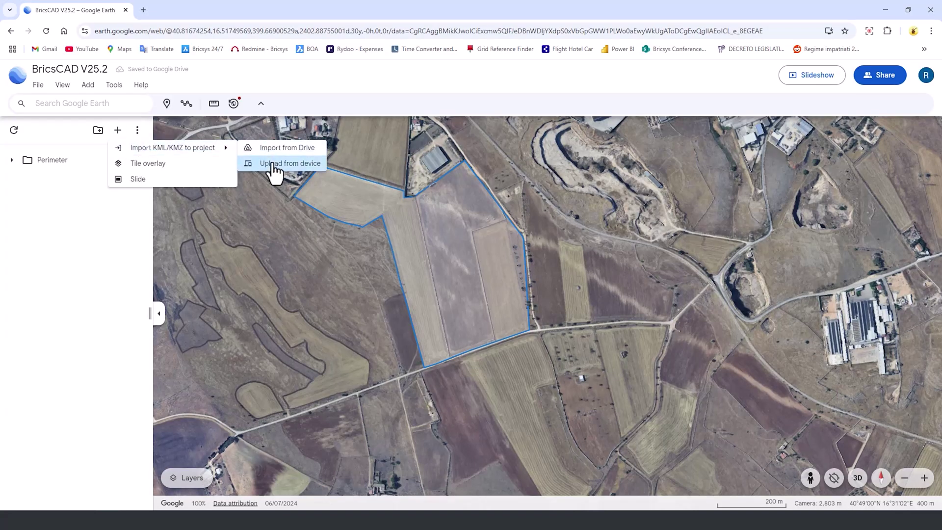
Upload Solar plant area.kml from the device and colour its Untitled polygon outline red.
{"action": "left_click", "coordinate": [273, 165]}
{"action": "left_click", "coordinate": [851, 478]}
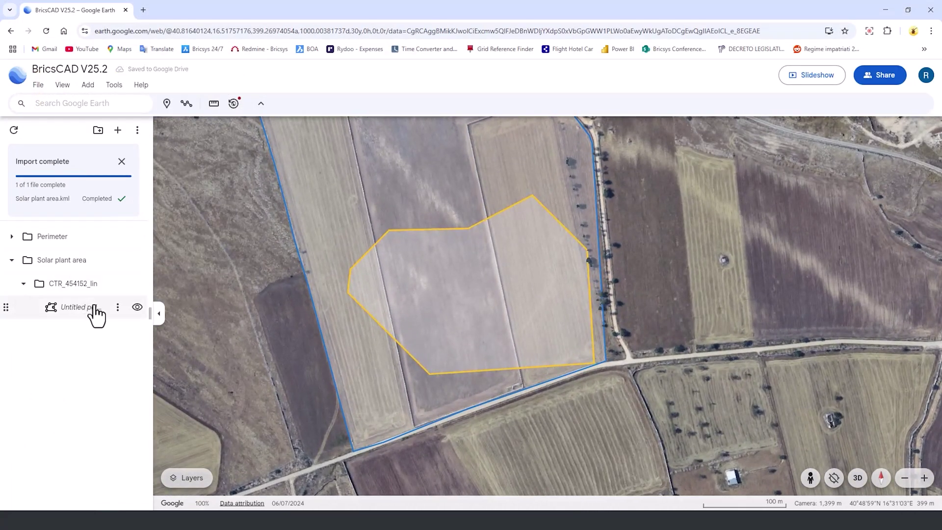
{"action": "left_click", "coordinate": [93, 310]}
{"action": "left_click", "coordinate": [917, 194]}
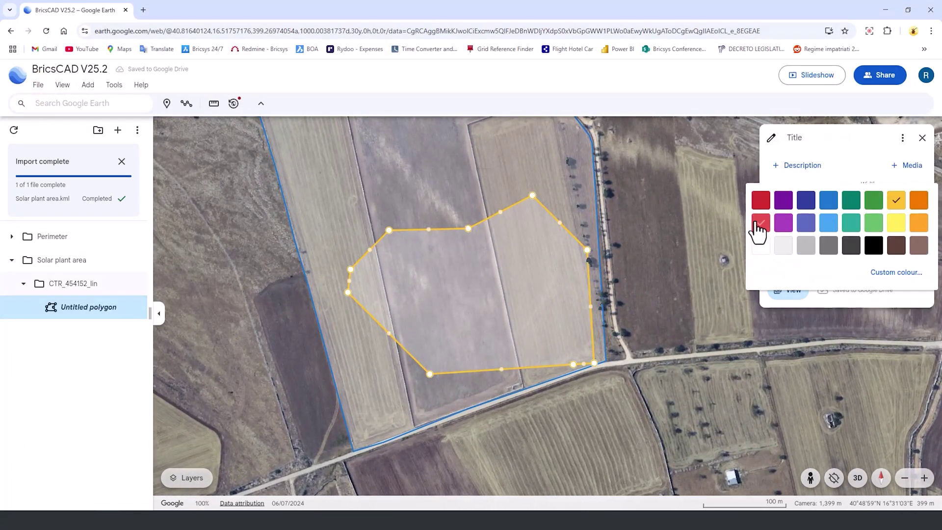
{"action": "left_click", "coordinate": [760, 224]}
{"action": "left_click", "coordinate": [922, 138]}
{"action": "scroll", "coordinate": [673, 330], "scroll_direction": "down", "scroll_amount": 5}
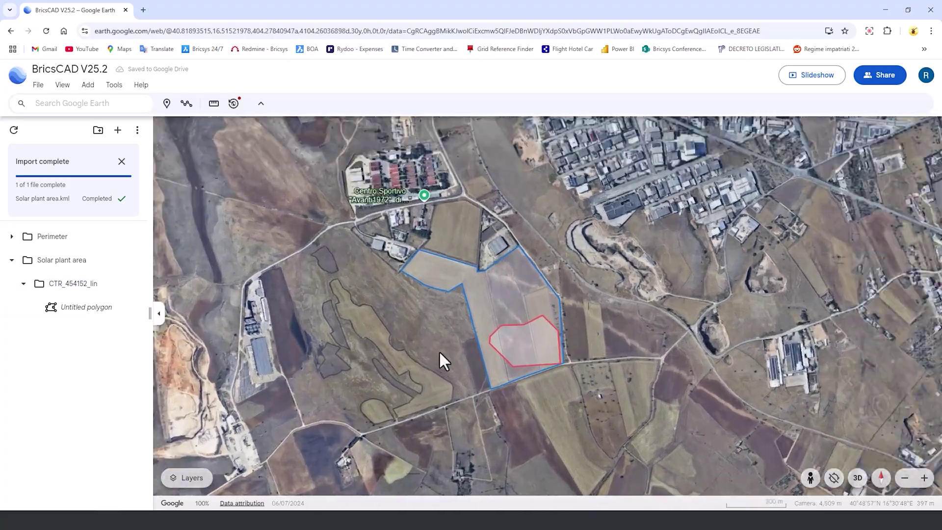